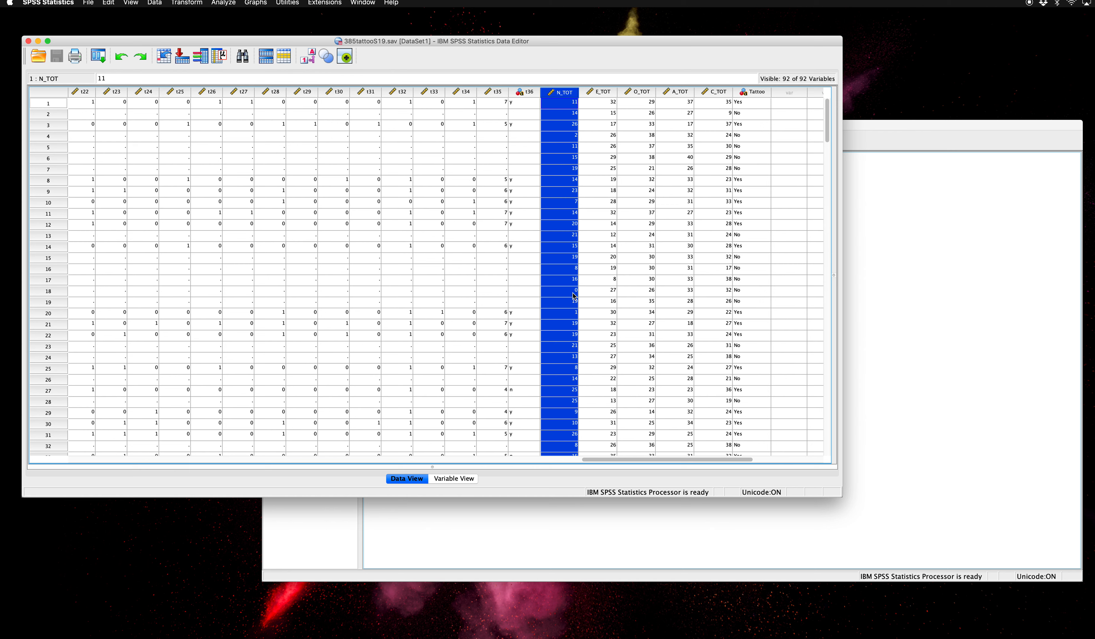
- Set up a bivariate correlation with N_TOT and t35 as the variables
click(496, 96)
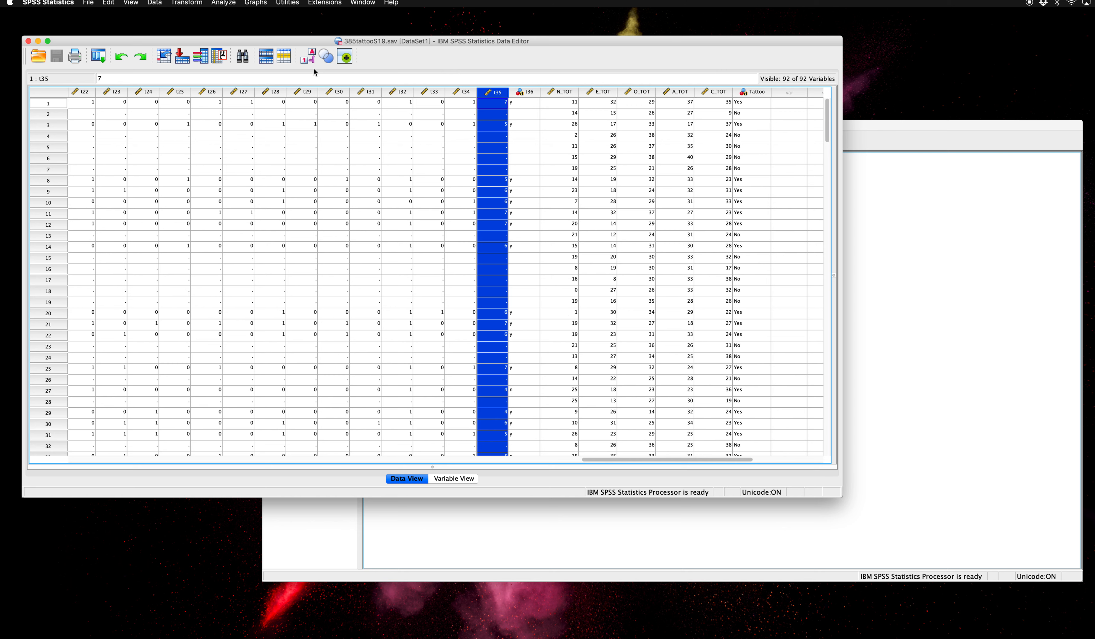
click(225, 7)
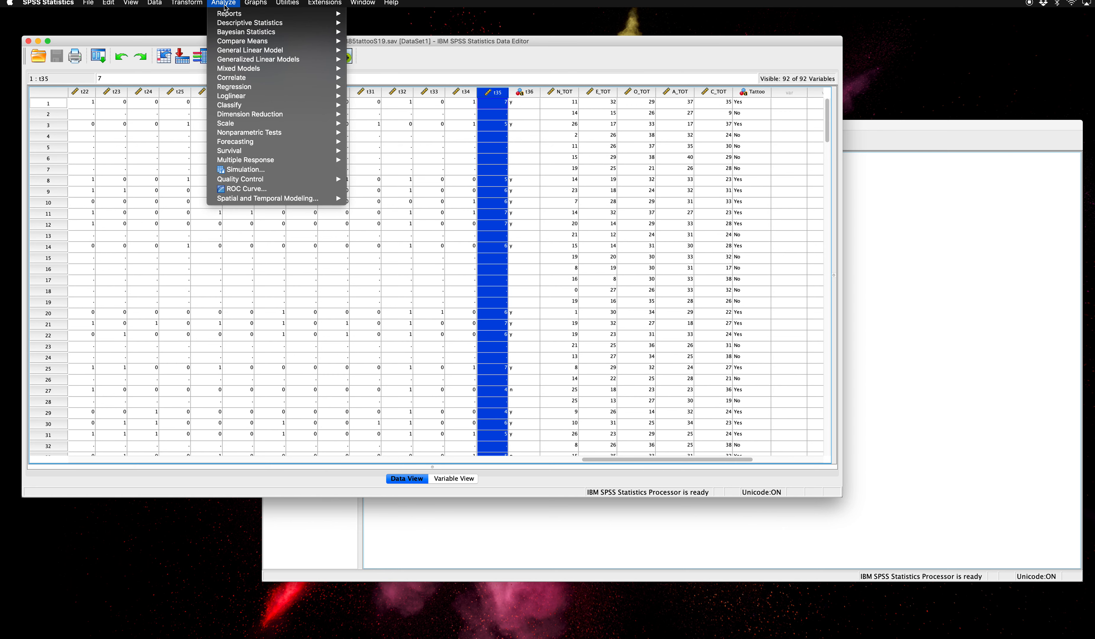
mouse_move(242, 78)
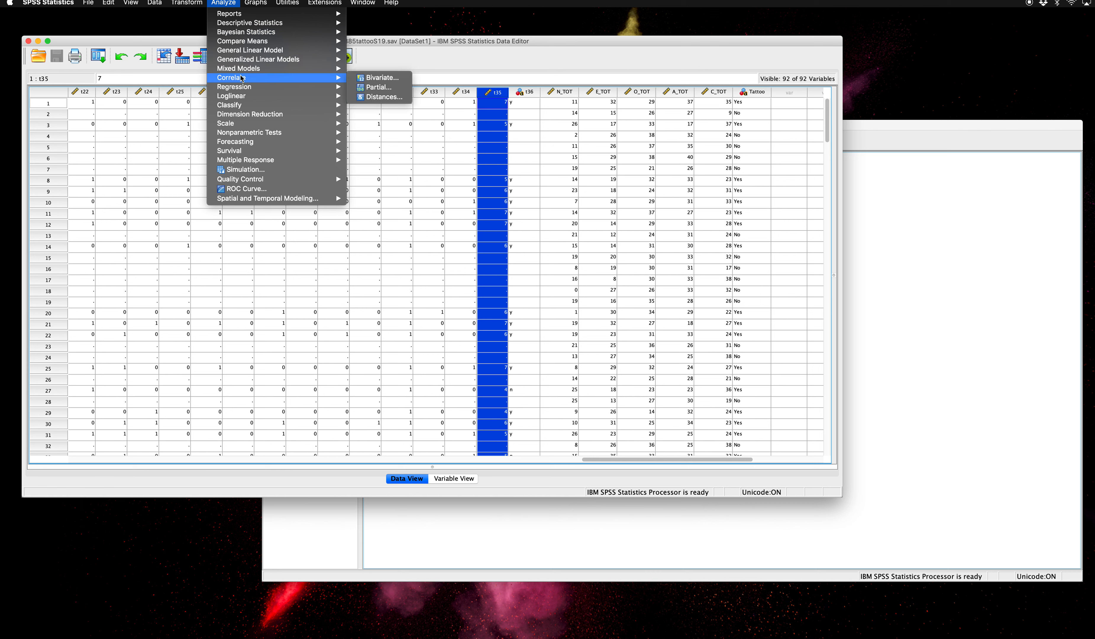
click(377, 78)
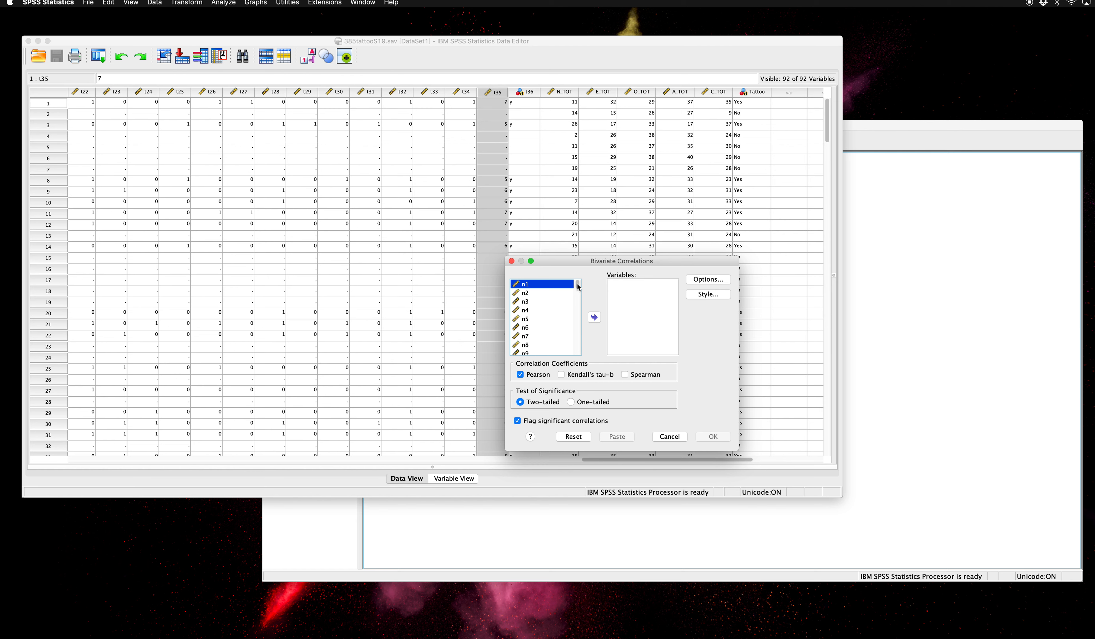
drag(578, 286, 580, 356)
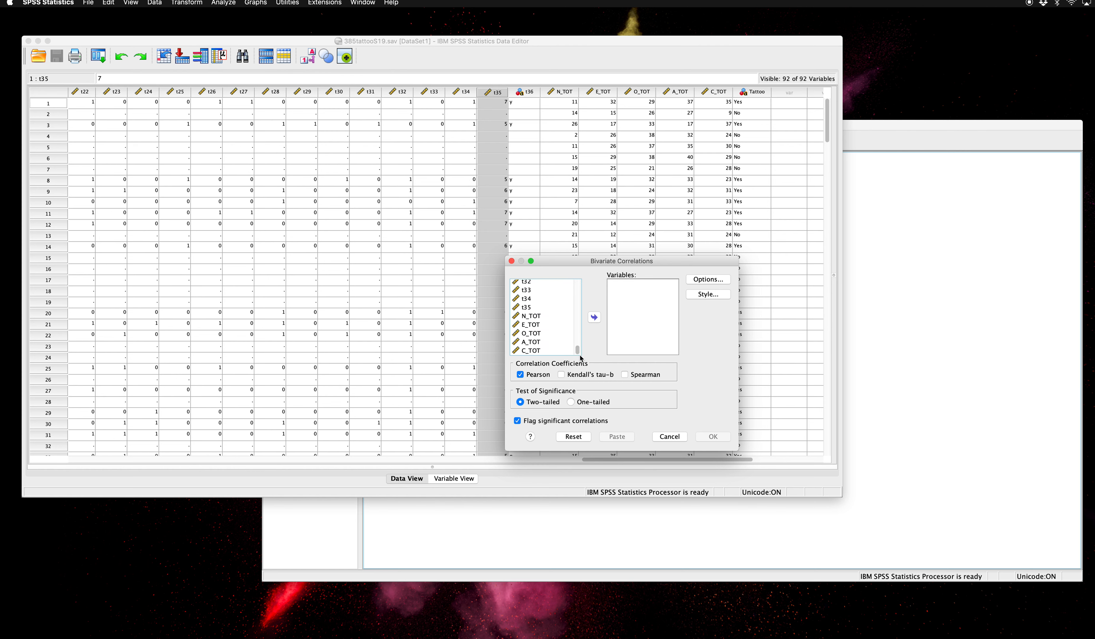
click(532, 316)
click(594, 317)
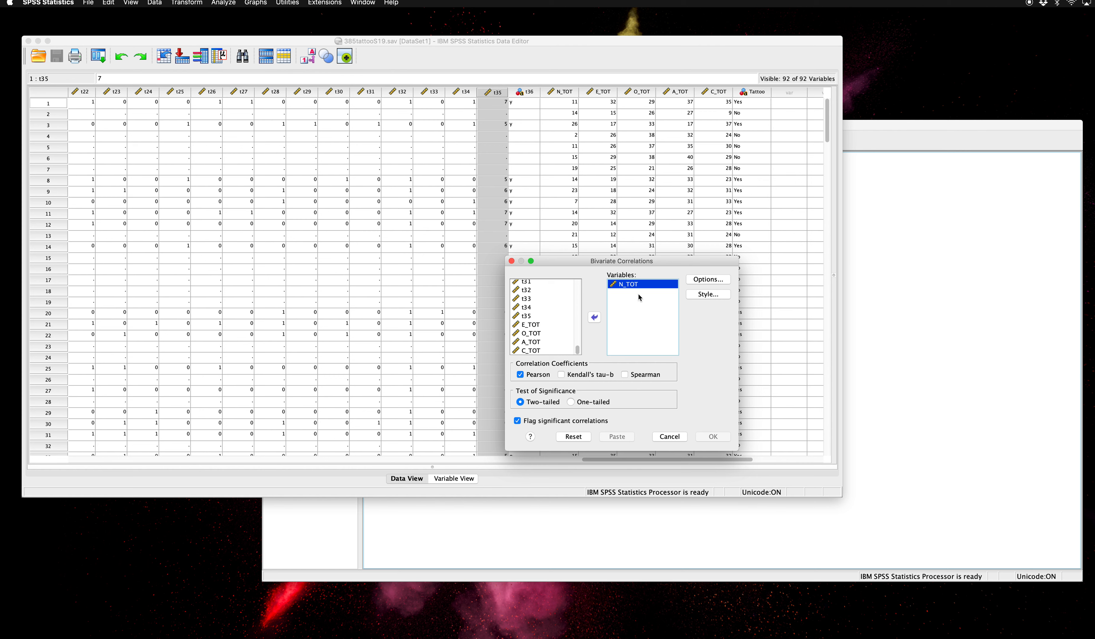
click(528, 316)
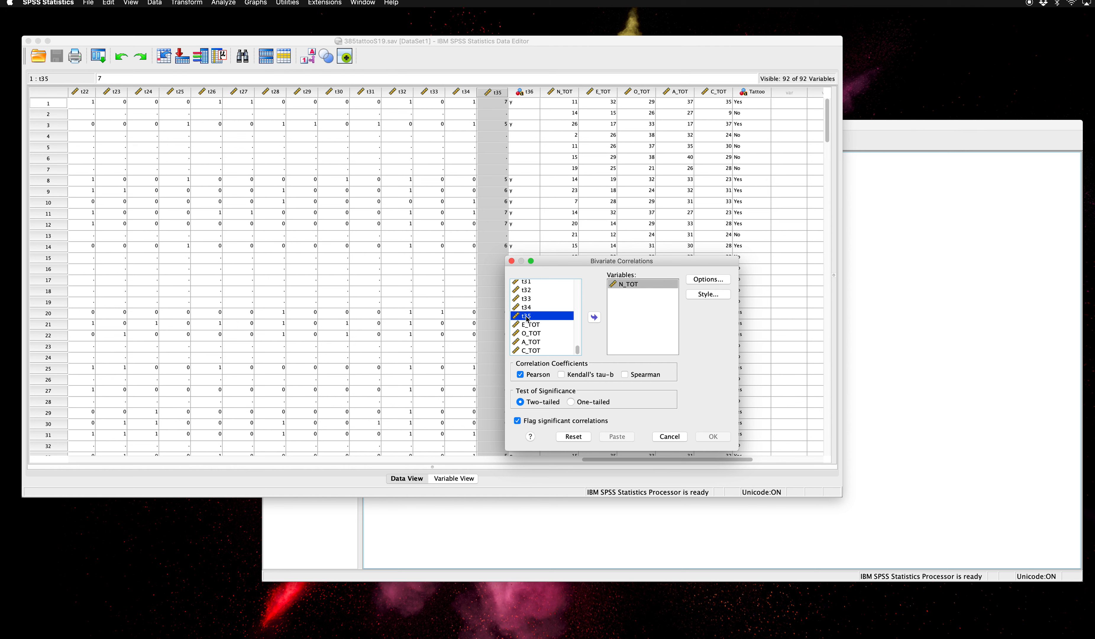
click(594, 317)
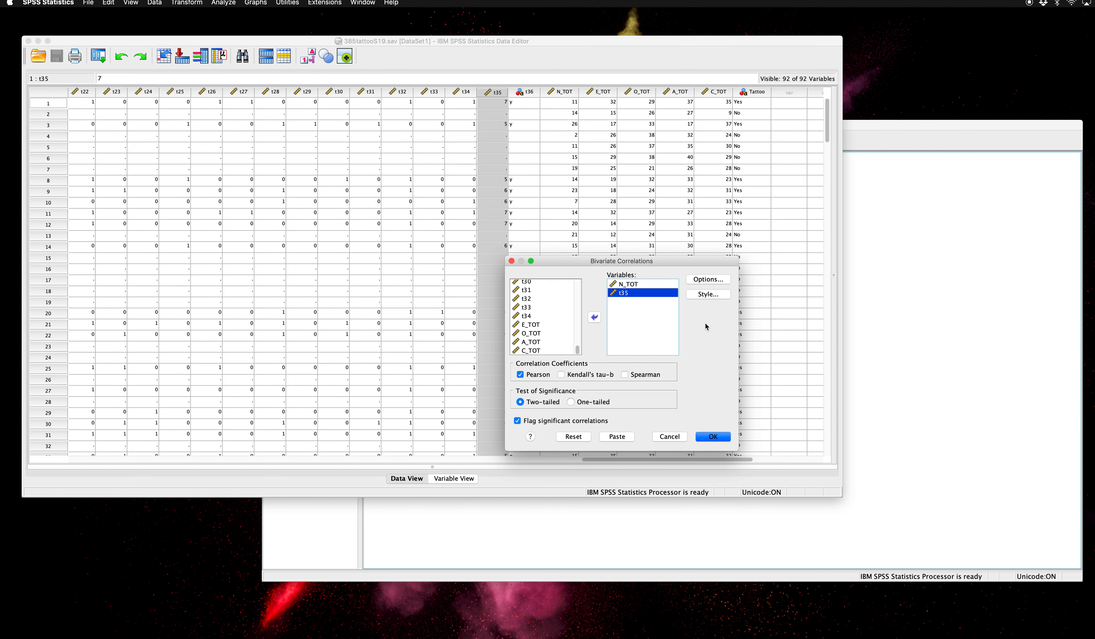
- Include means and standard deviations in the correlation output and run the analysis
click(707, 281)
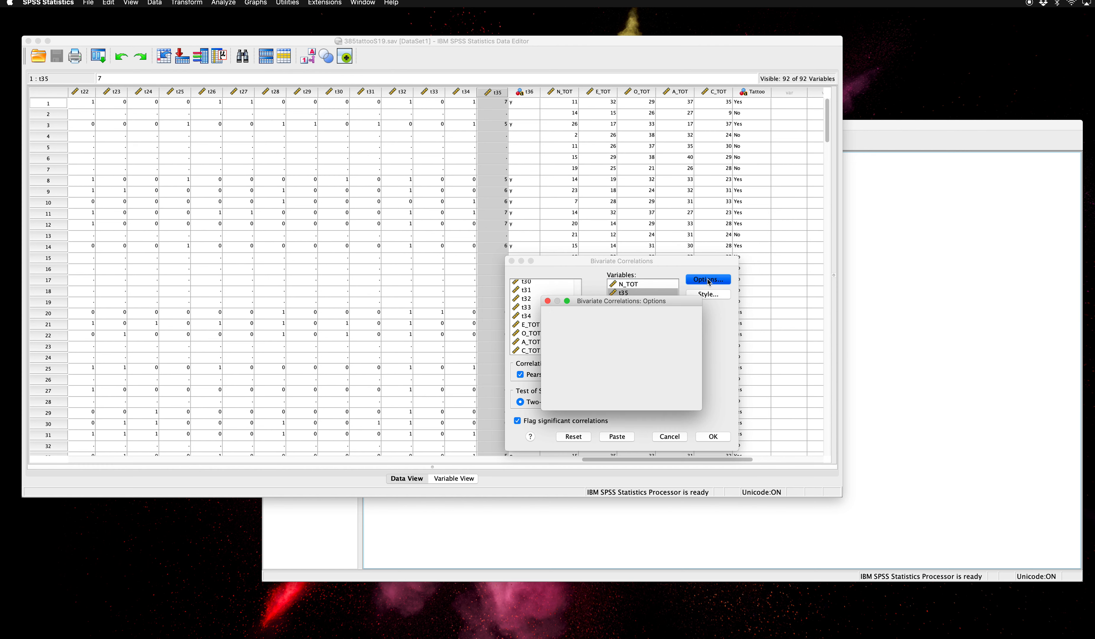
click(558, 328)
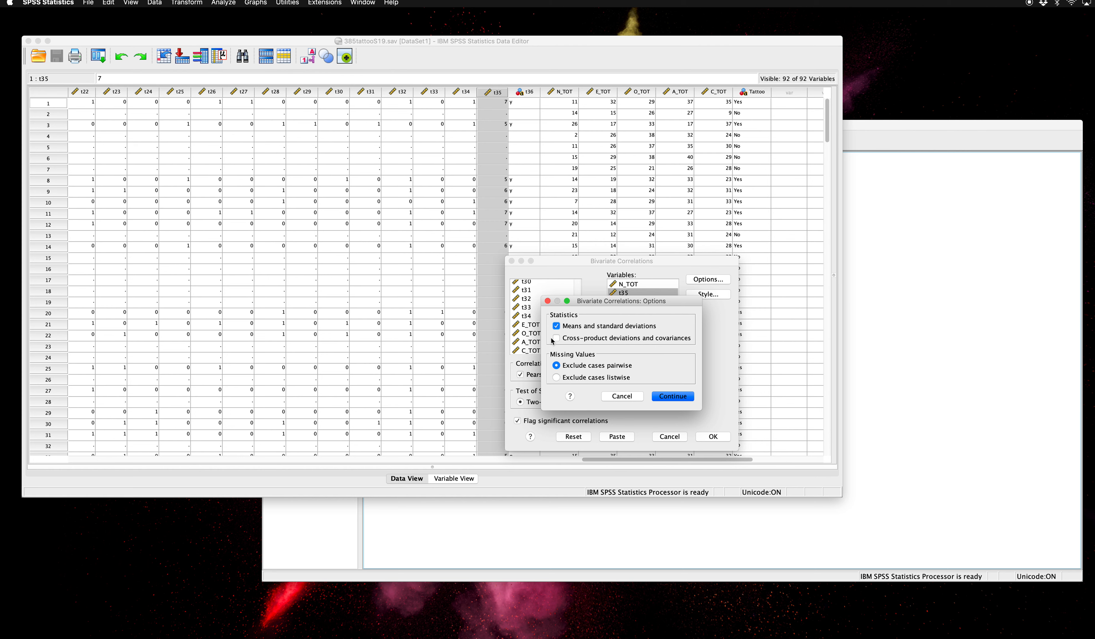
click(678, 396)
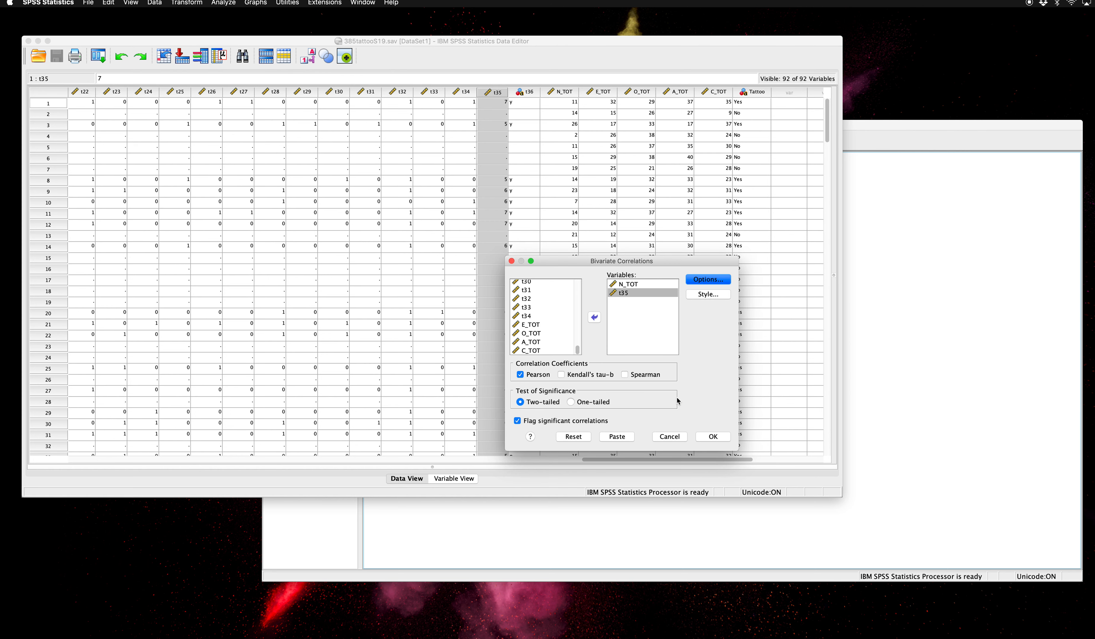
click(713, 436)
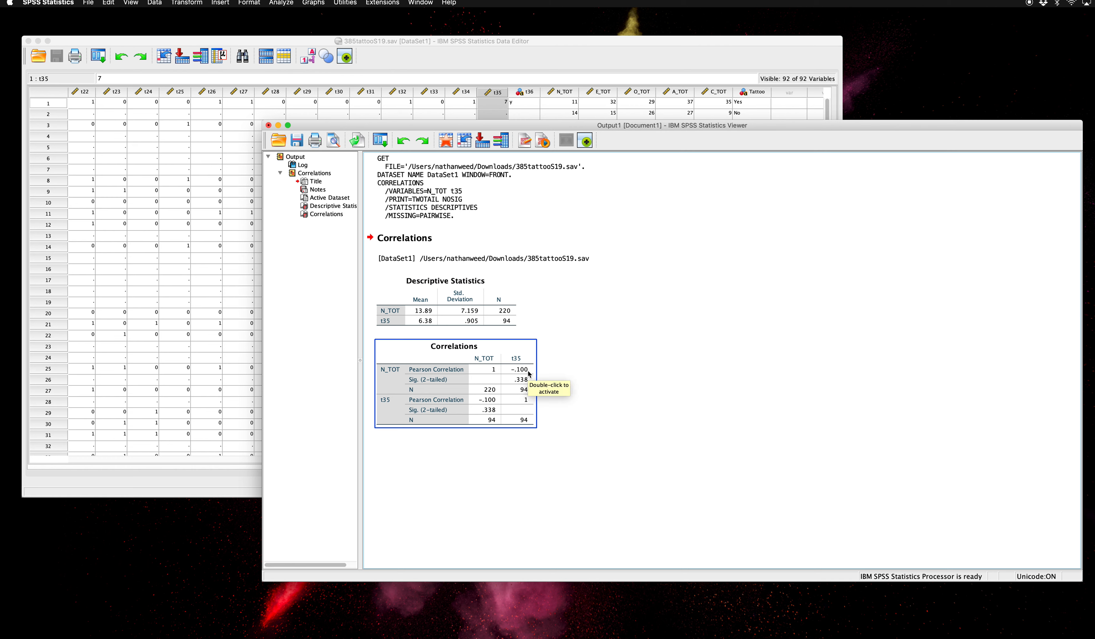
click(539, 372)
click(525, 373)
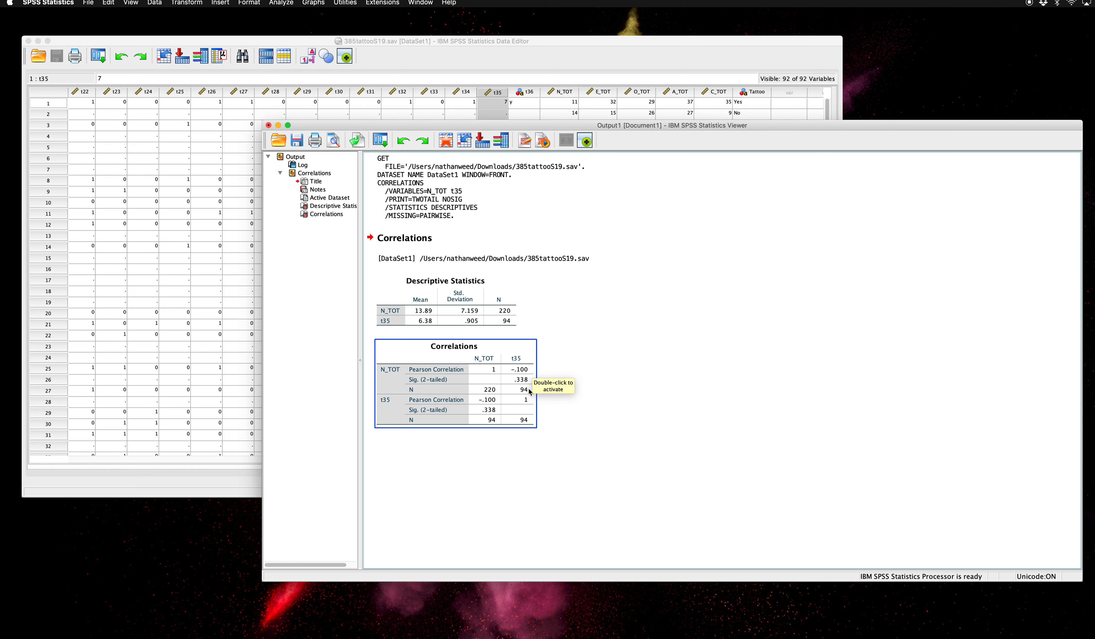
click(605, 405)
click(519, 370)
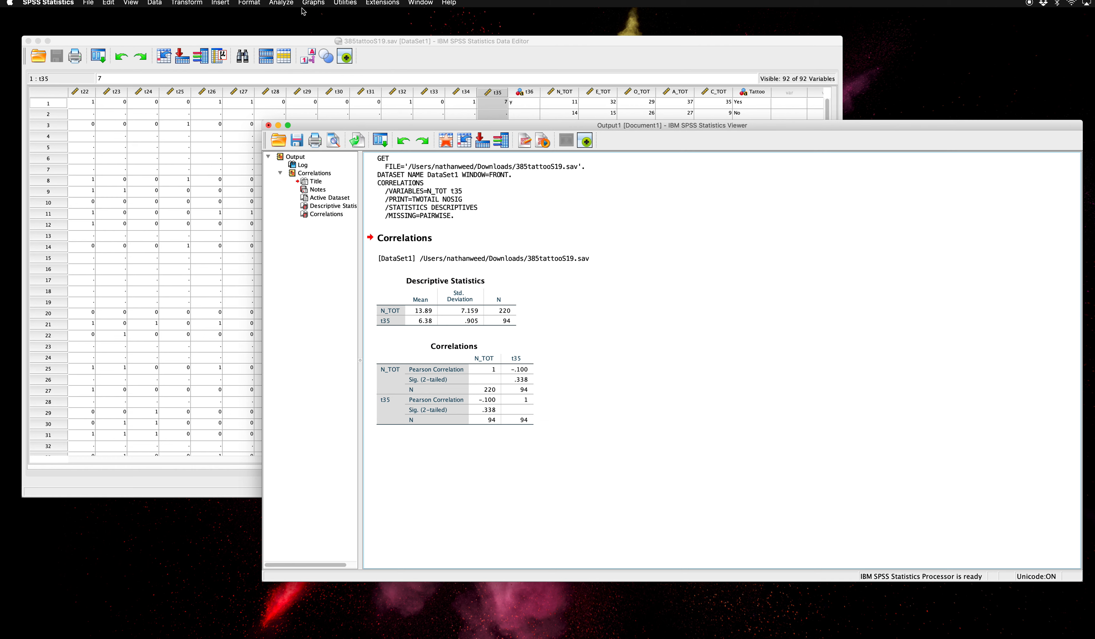
- Start a Simple Scatter chart from the Scatter/Dot gallery in the Chart Builder
click(313, 4)
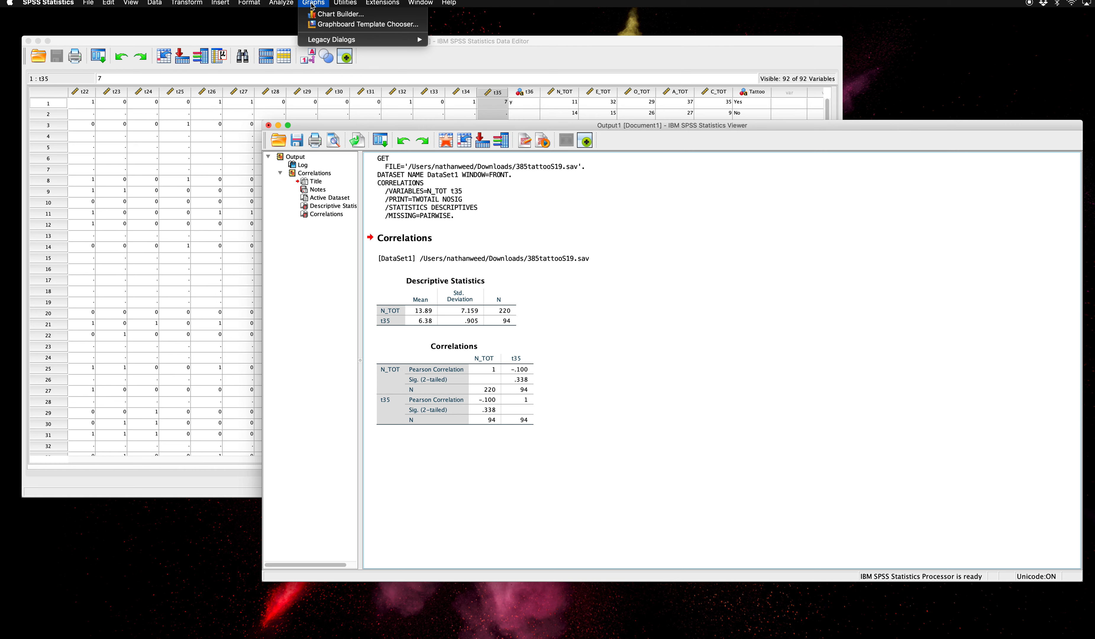
click(320, 14)
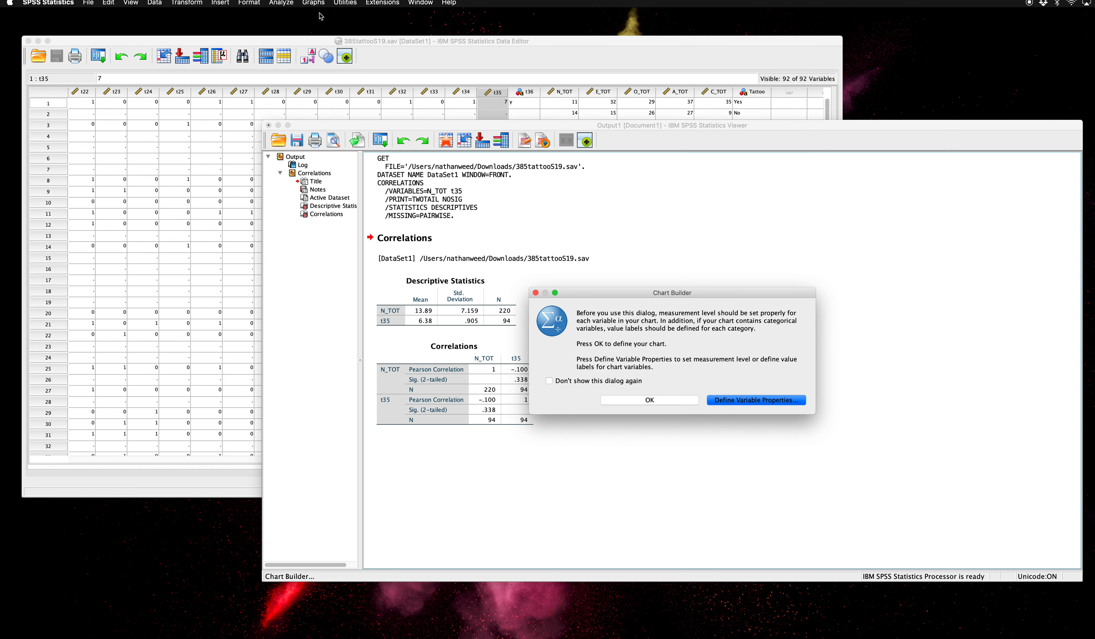
click(646, 401)
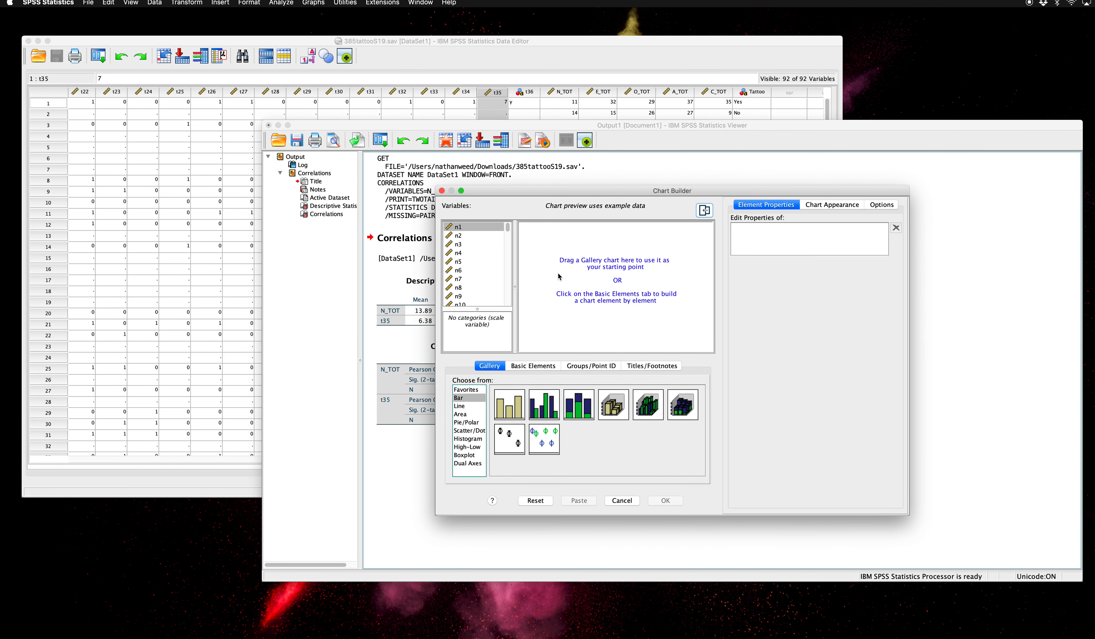
click(467, 434)
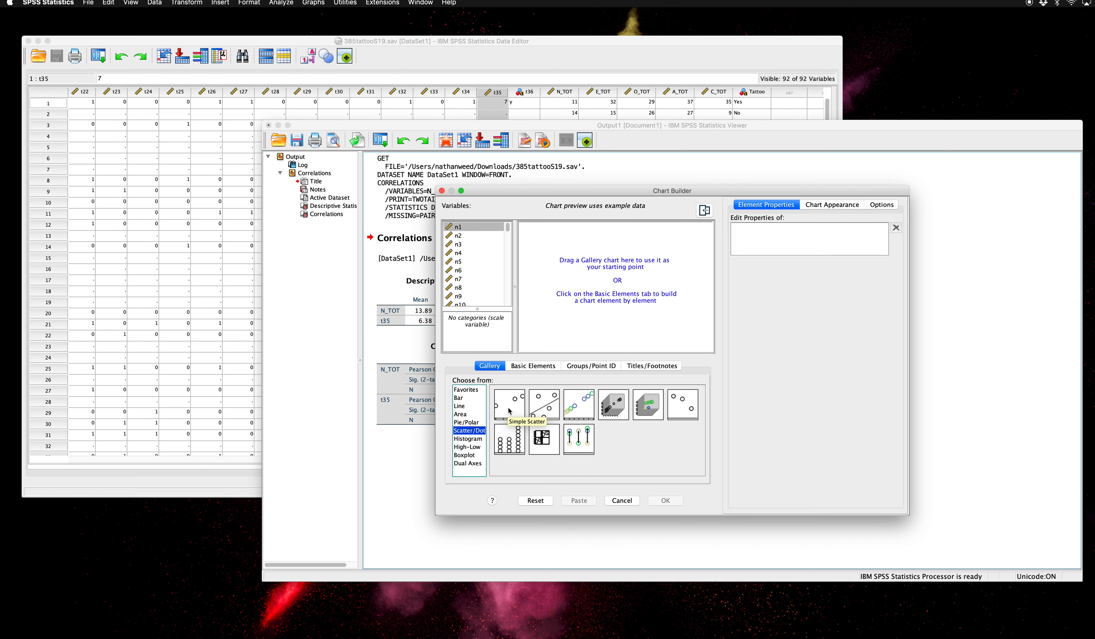
drag(509, 410, 599, 293)
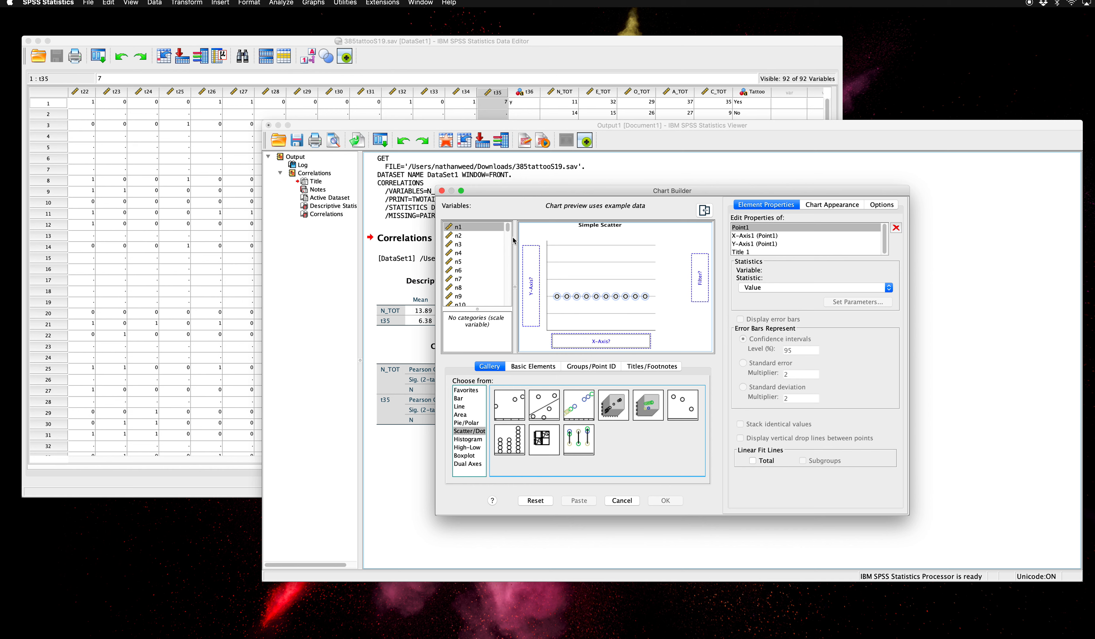
- Assign N_TOT to the scatterplot's x-axis and t35 to its y-axis, and generate the chart
drag(507, 229, 507, 302)
click(468, 260)
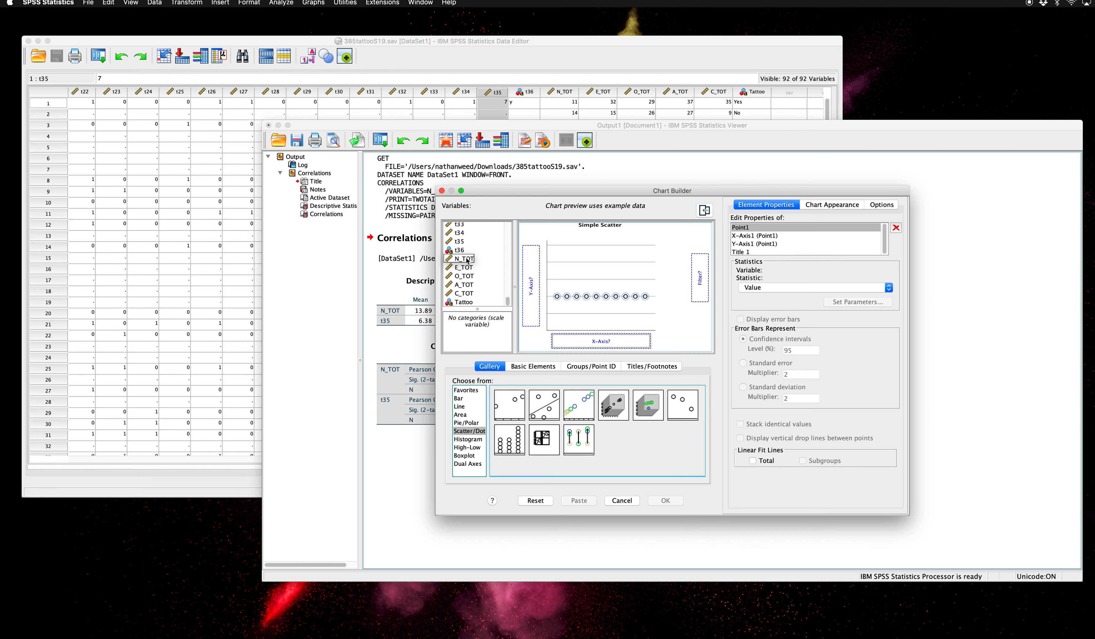
drag(468, 259, 595, 340)
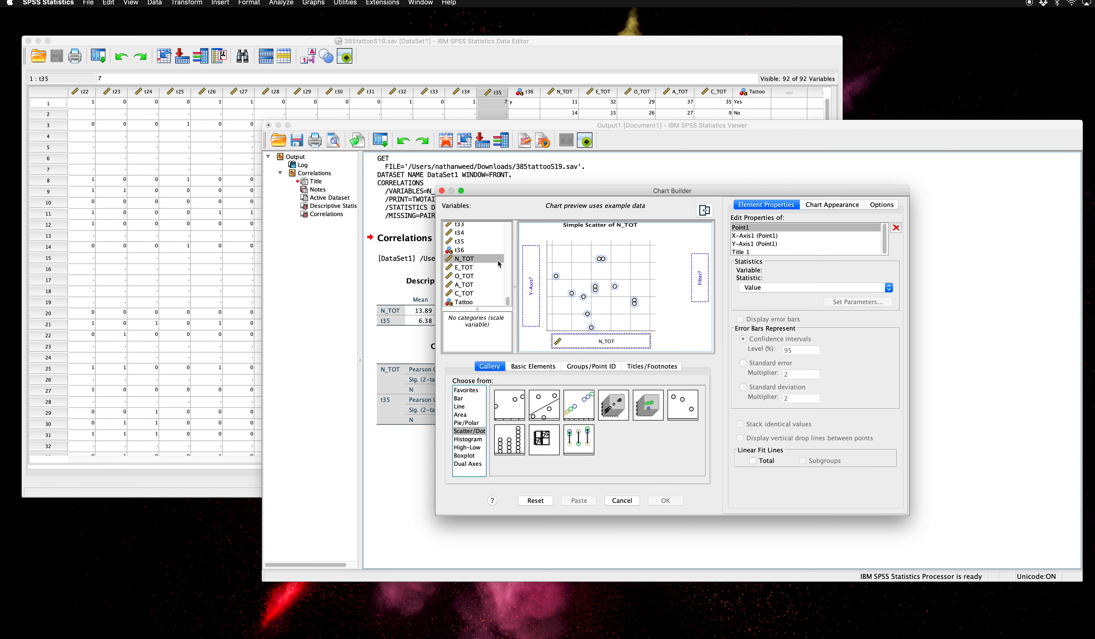
drag(456, 242, 456, 243)
drag(456, 243, 531, 285)
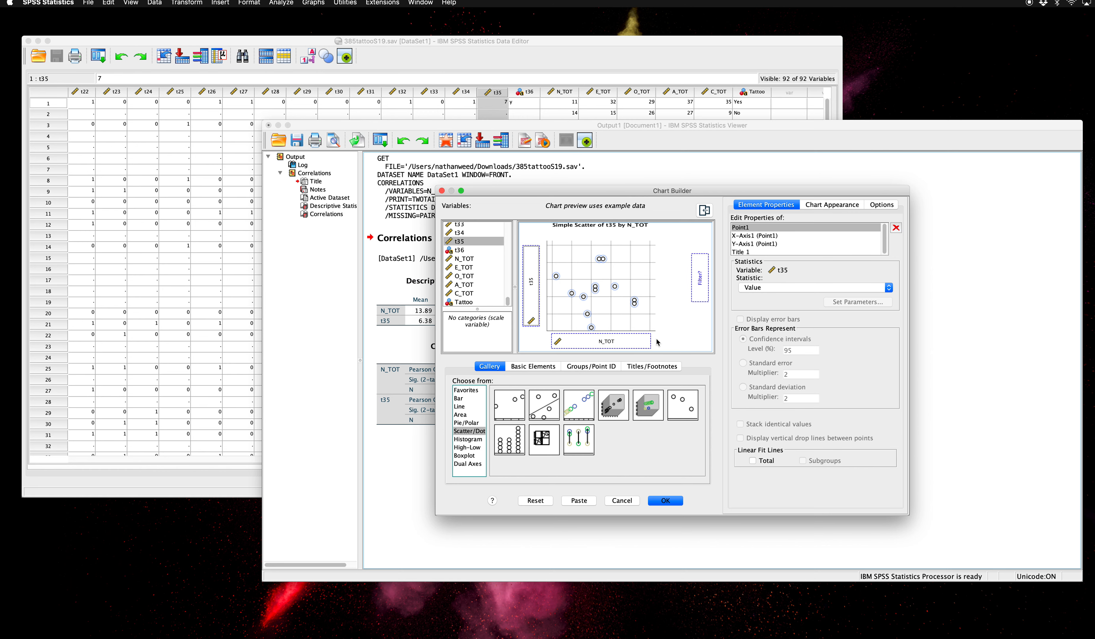
click(666, 502)
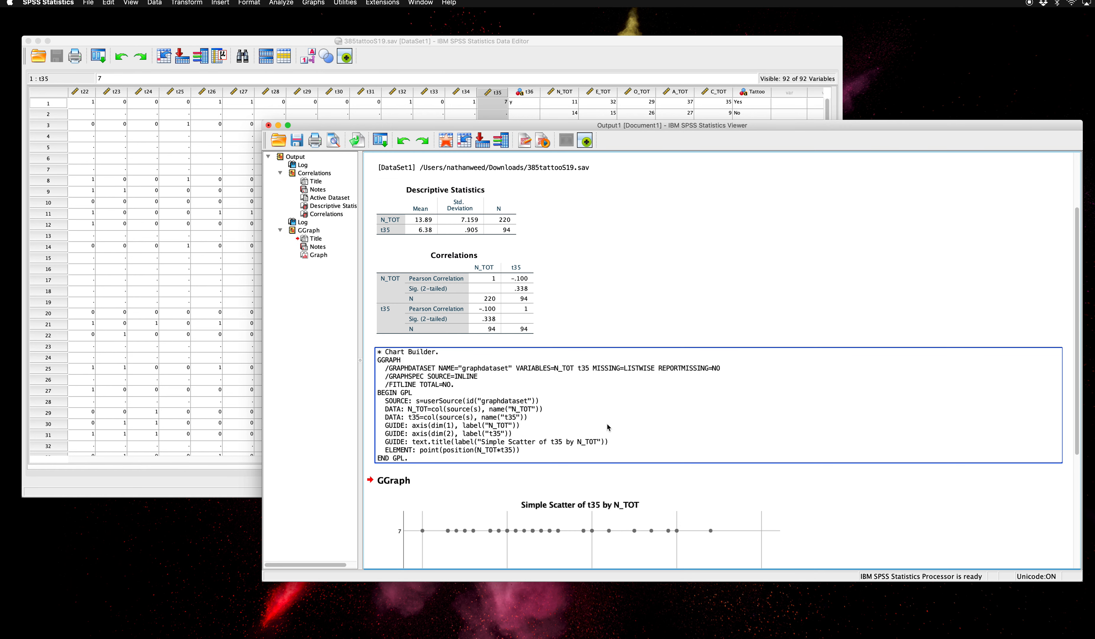
- Open the scatterplot of t35 by N_TOT in the Chart Editor and close the Properties window
scroll(608, 427, down, 5)
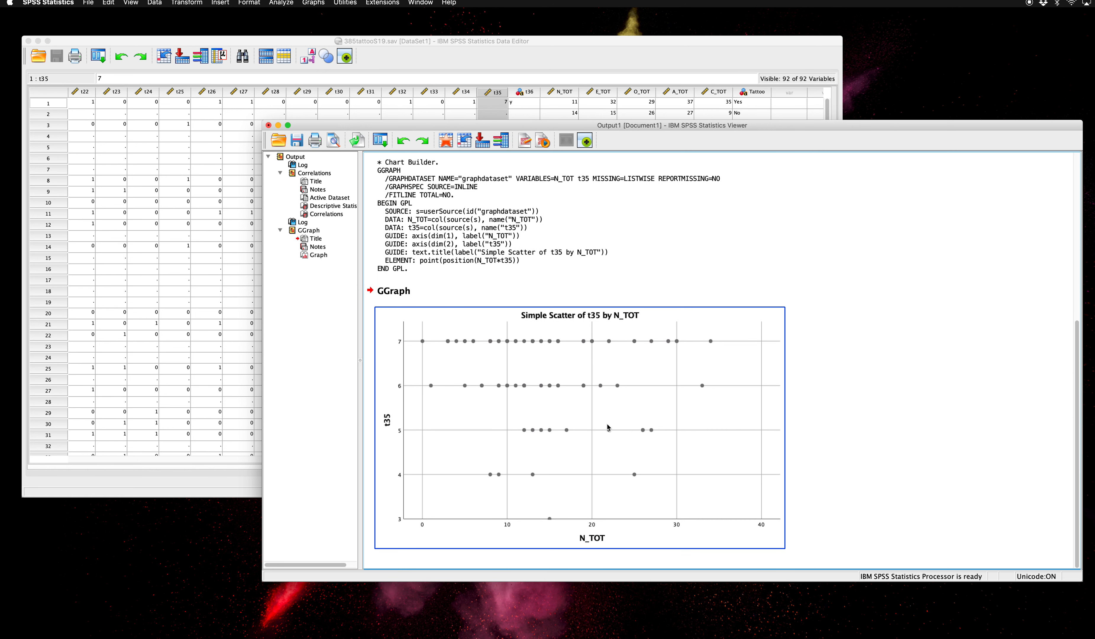
click(829, 324)
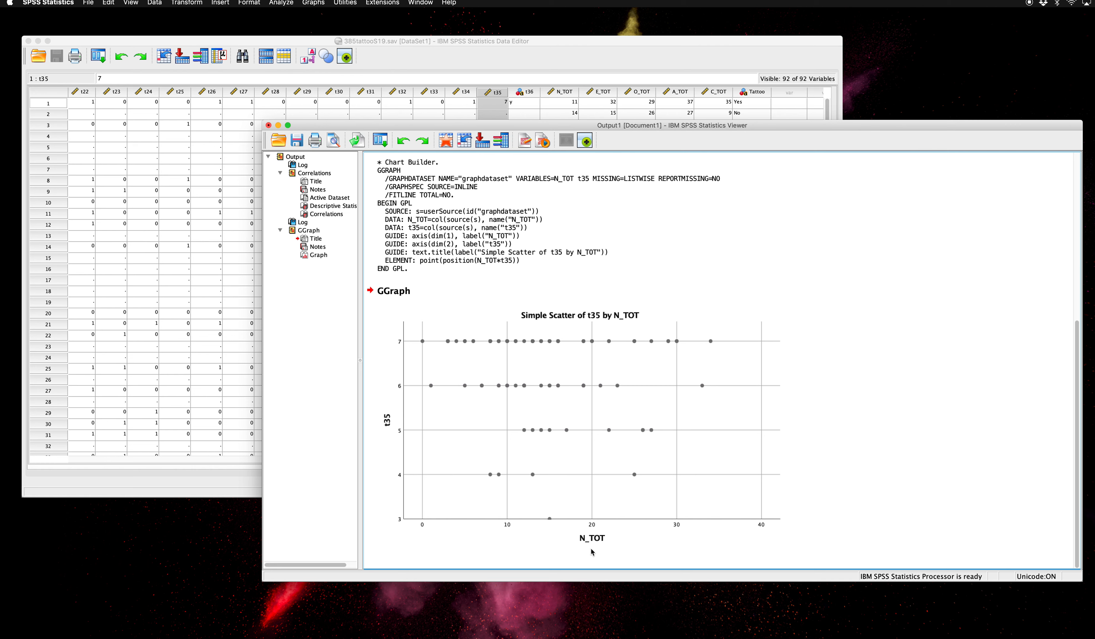
click(404, 540)
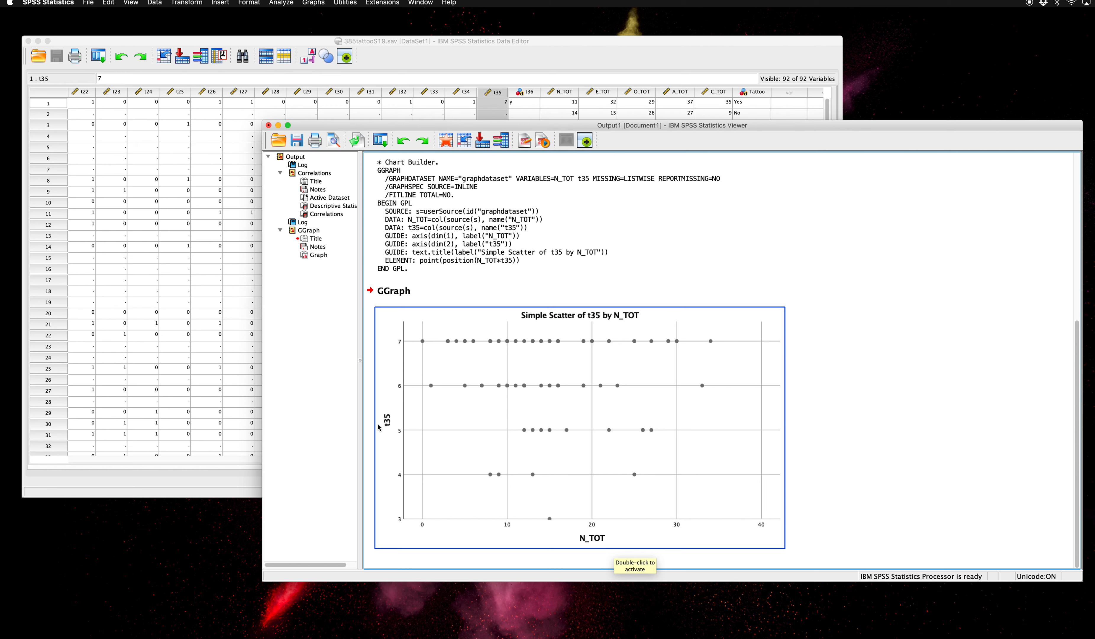
click(562, 415)
double_click(562, 415)
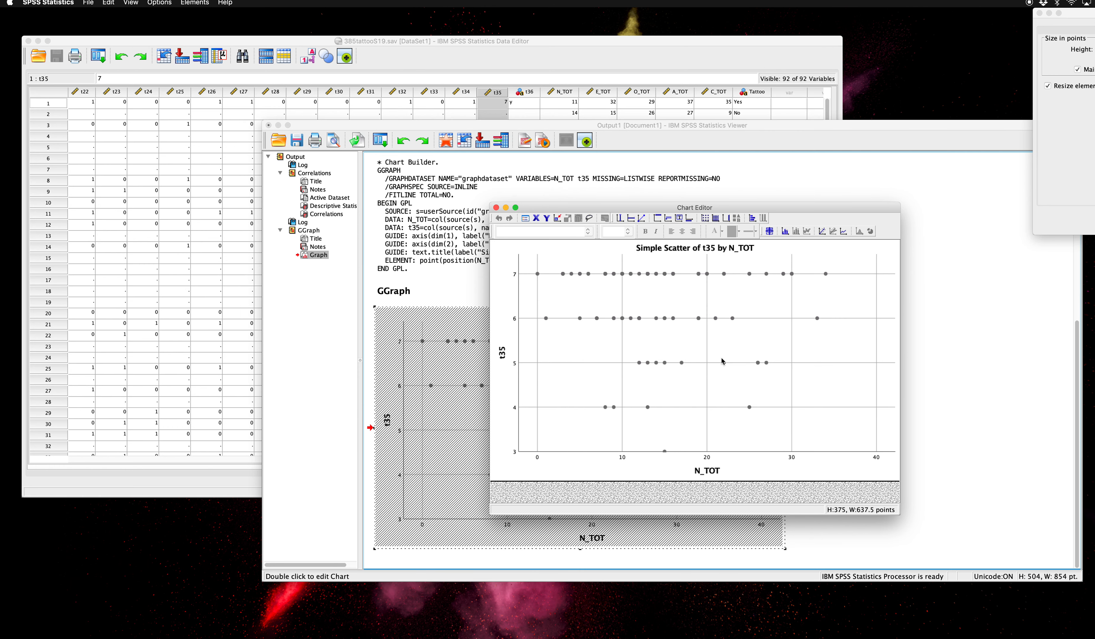
drag(1073, 16, 914, 26)
click(1003, 231)
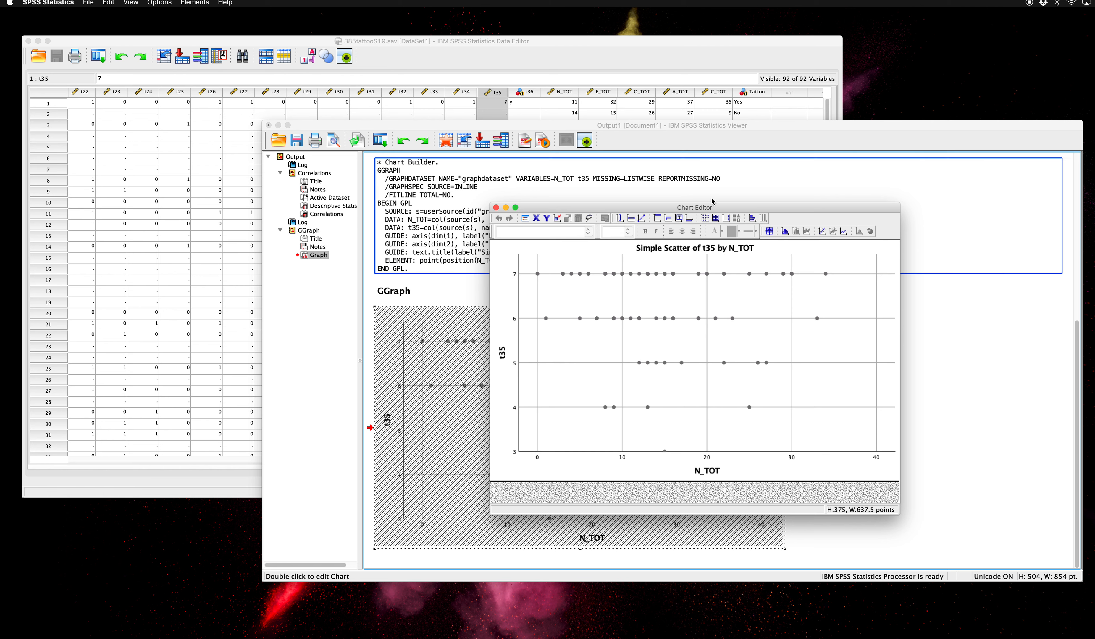
- Delete the title text "Simple Scatter of t35 by N_TOT" from the chart
click(696, 253)
double_click(685, 249)
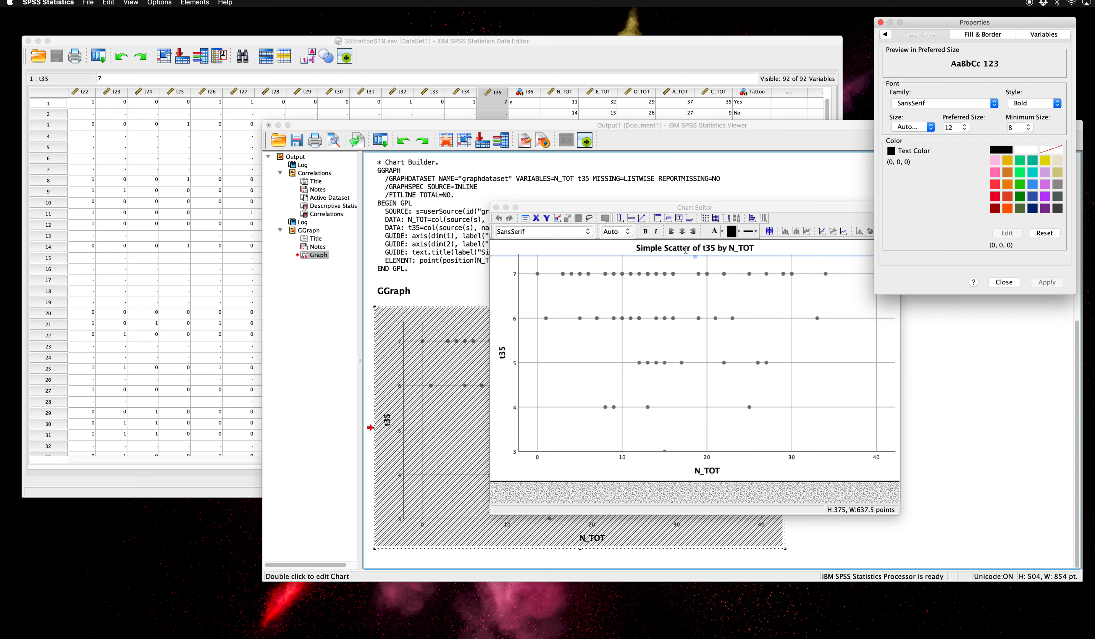
click(1003, 232)
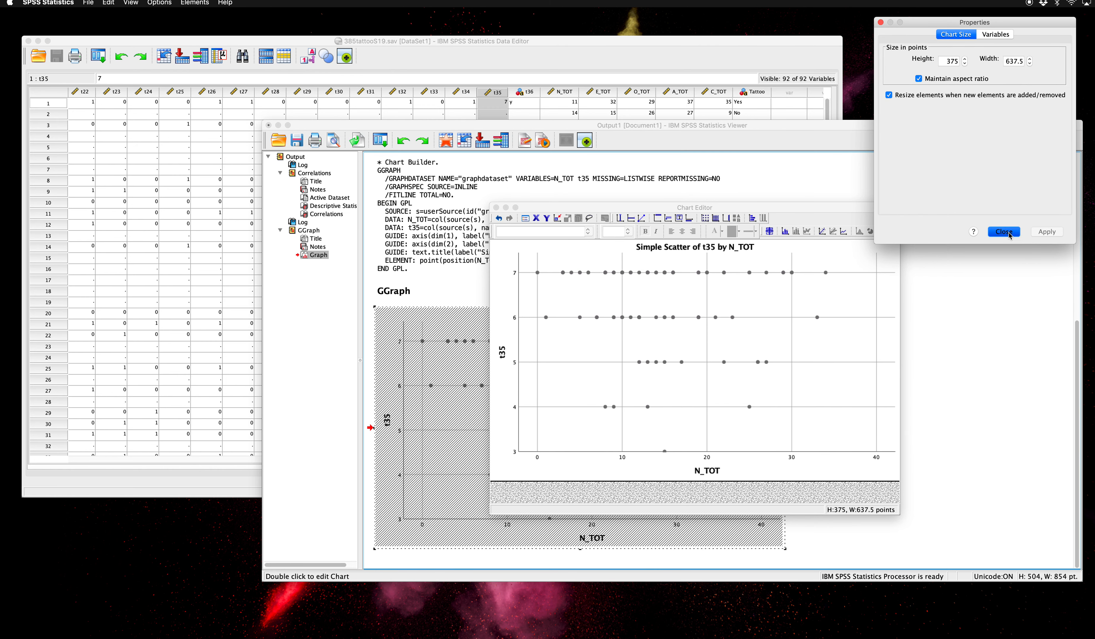
click(699, 248)
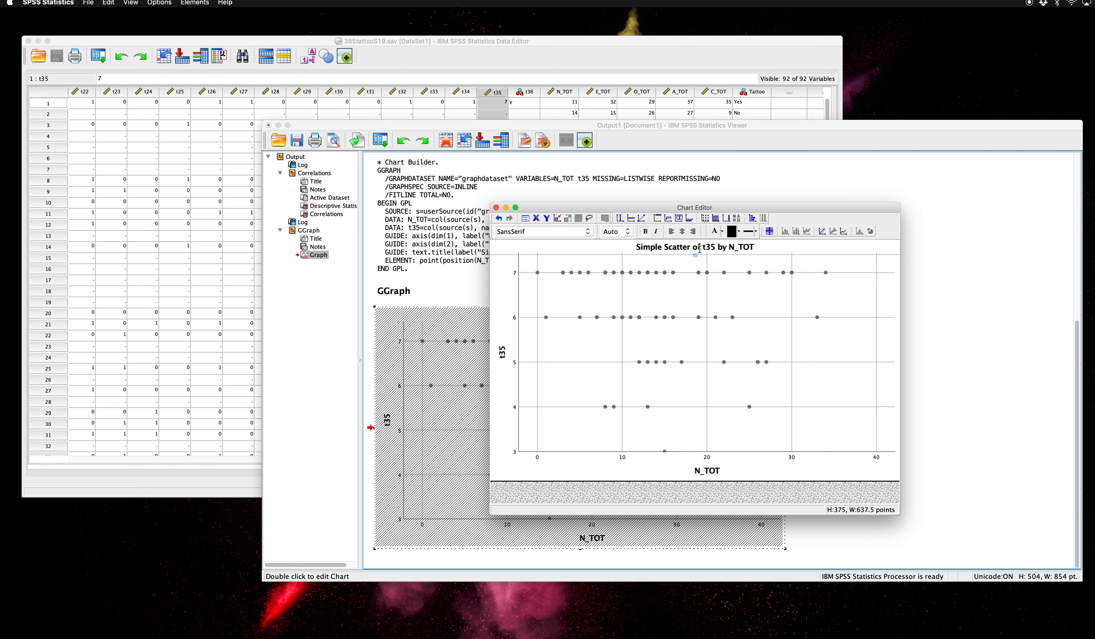
click(675, 246)
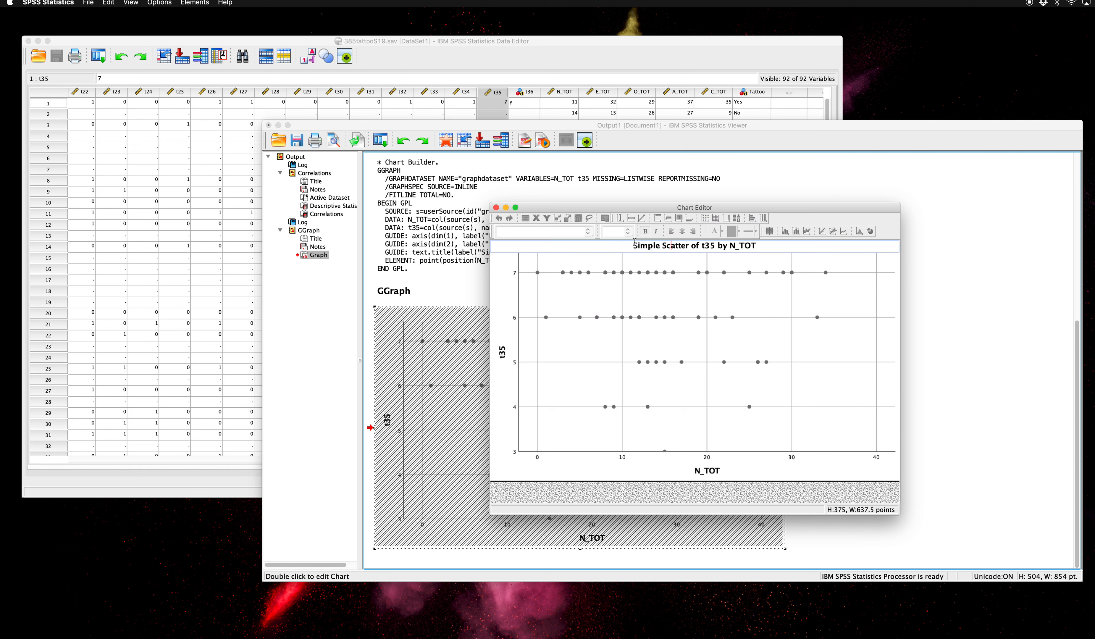
drag(635, 244, 755, 249)
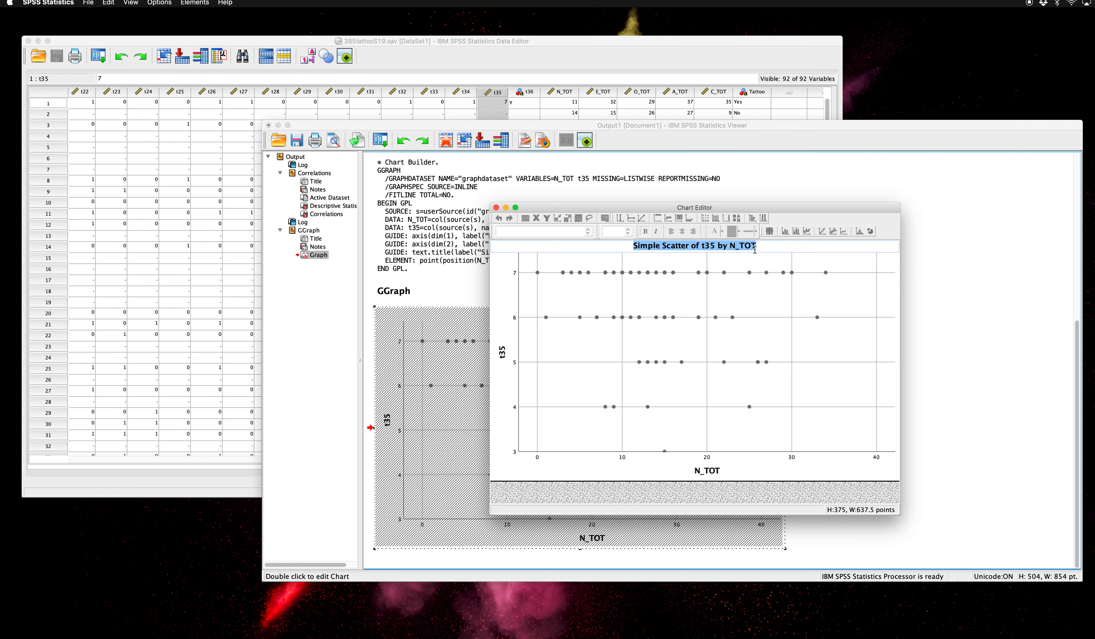
key(BackSpace)
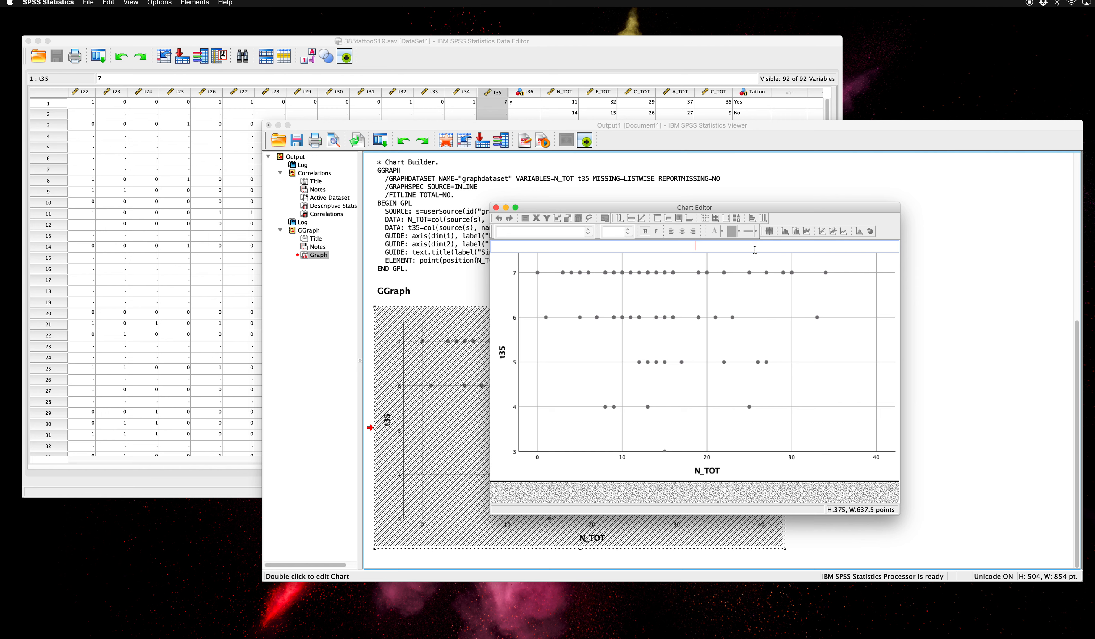
- Change the scatterplot's x-axis title from N_TOT to "Neuroticism"
click(705, 471)
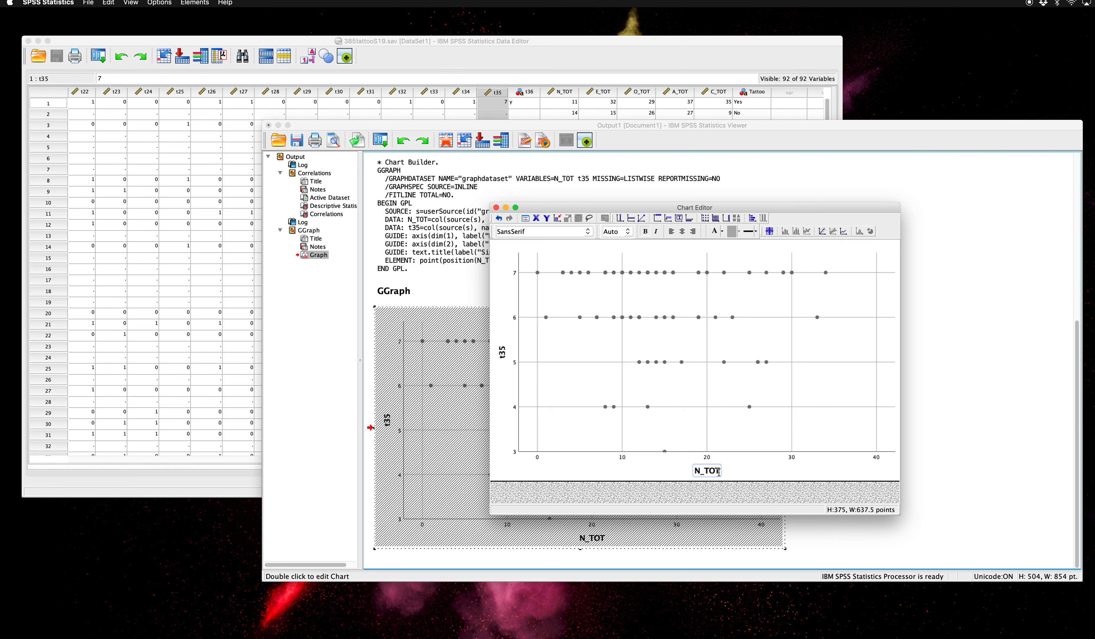
click(711, 471)
key(BackSpace)
key(BackSpace)
key(BackSpace)
key(BackSpace)
text(eu)
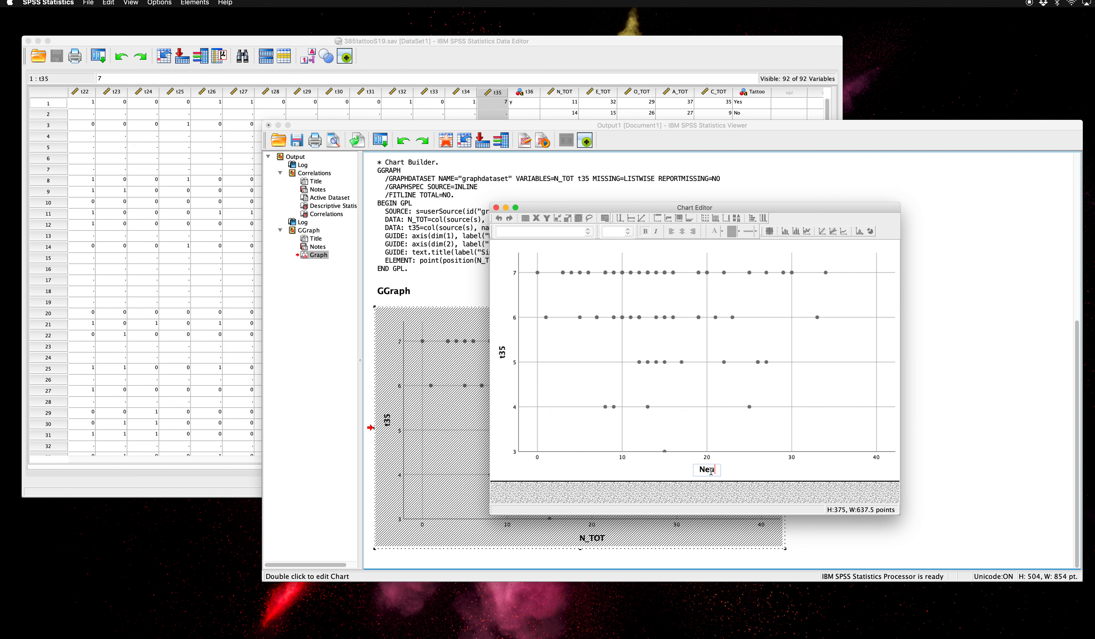
text(roticism)
click(719, 475)
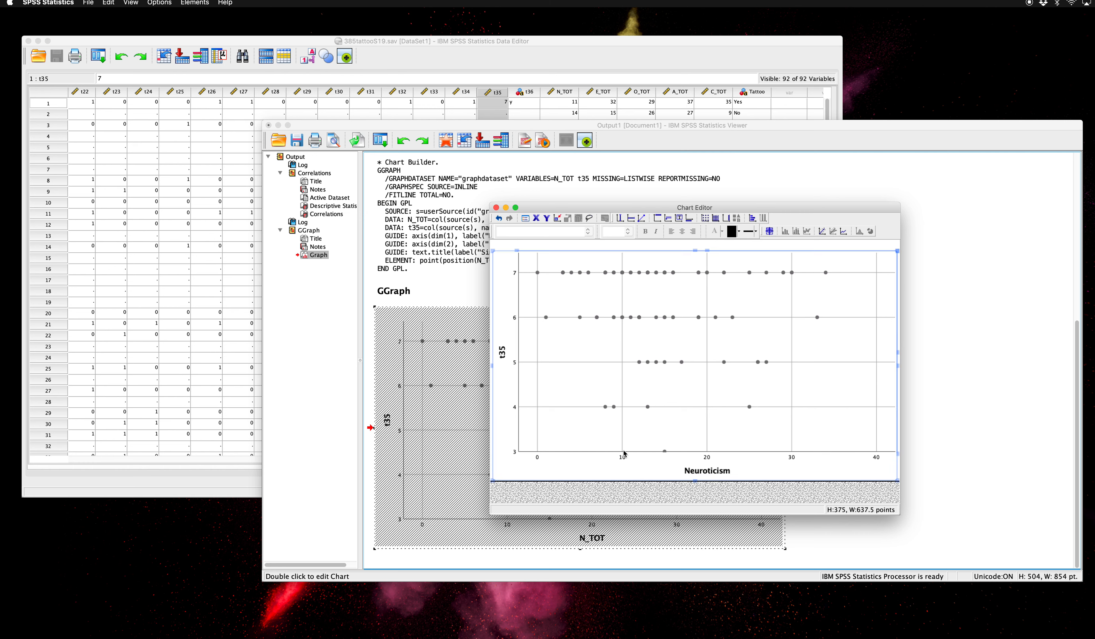
- Replace the scatterplot's y-axis title t35 with "Intention to get tattoo again"
click(503, 354)
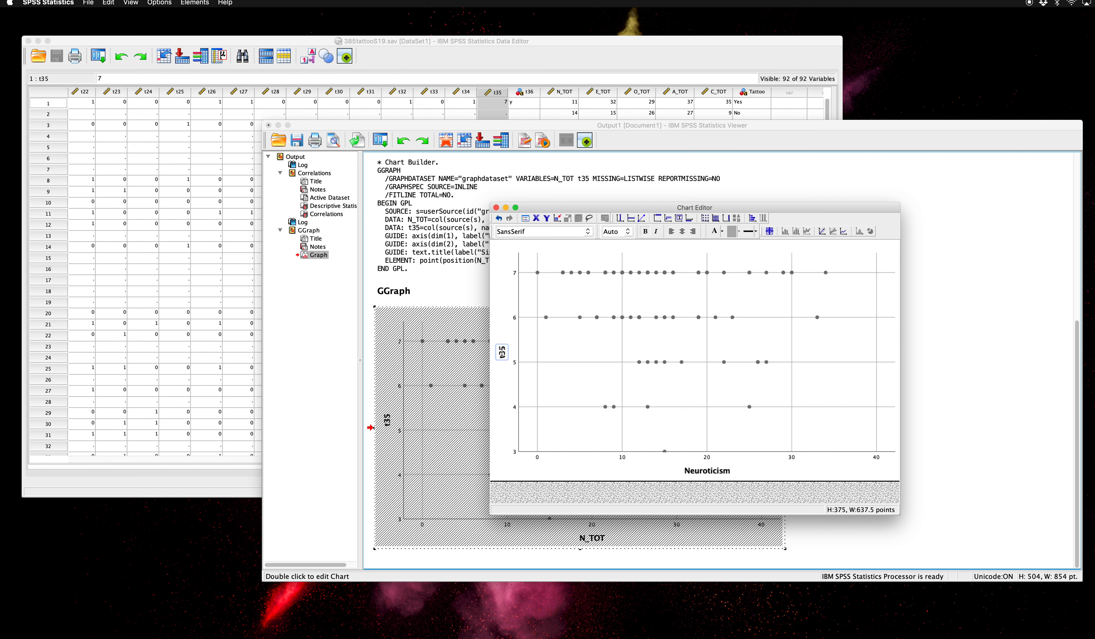
click(502, 354)
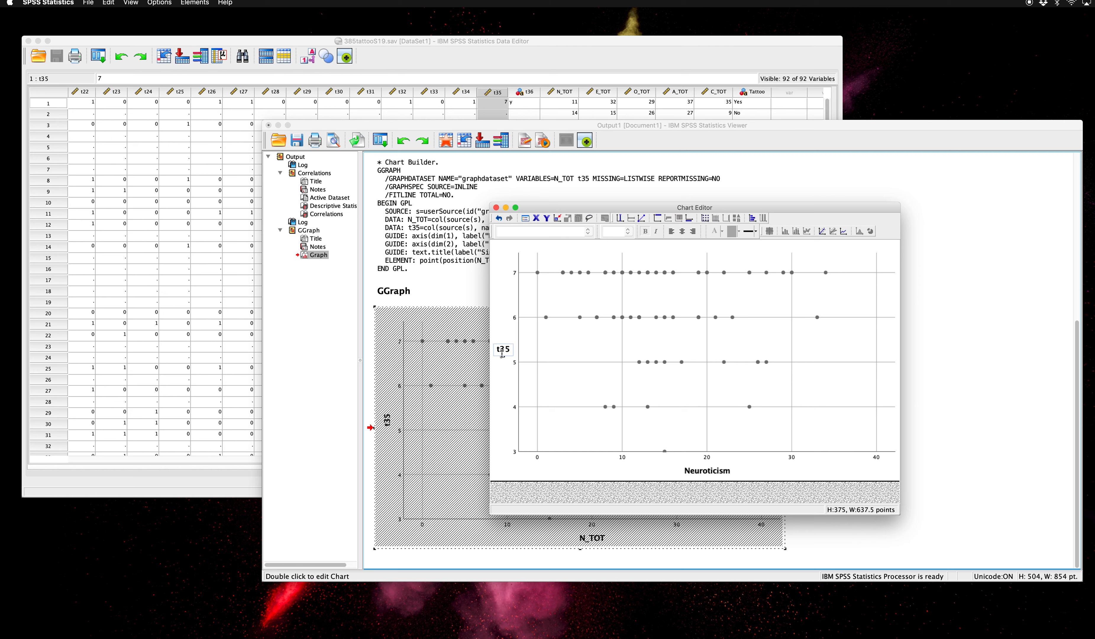
drag(497, 350, 510, 349)
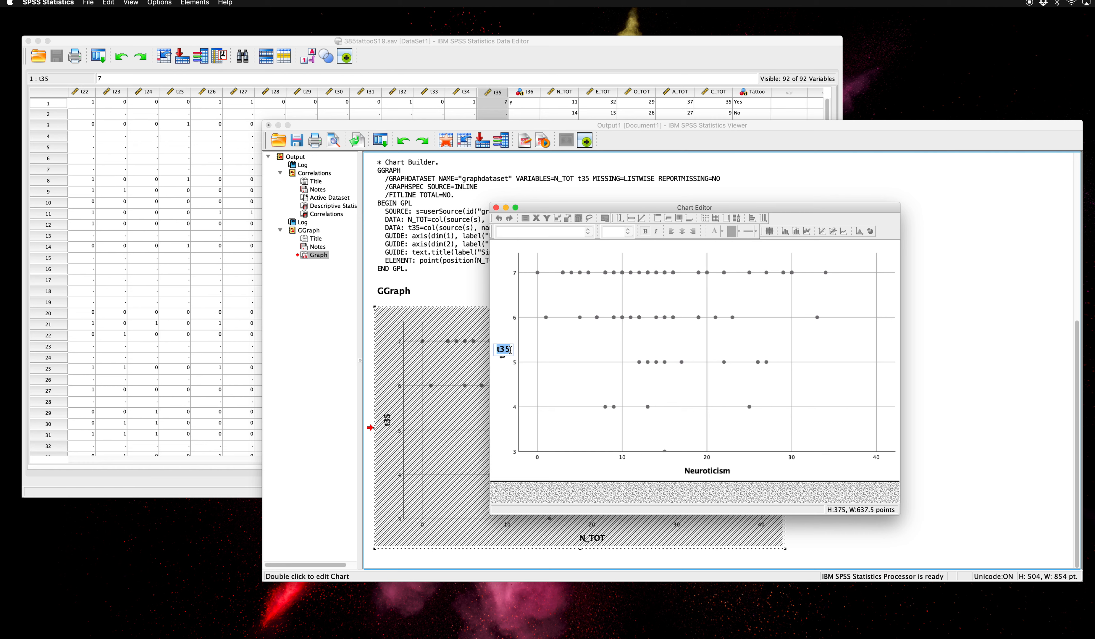
text(Interest)
text(ion to get )
text(tattoo again)
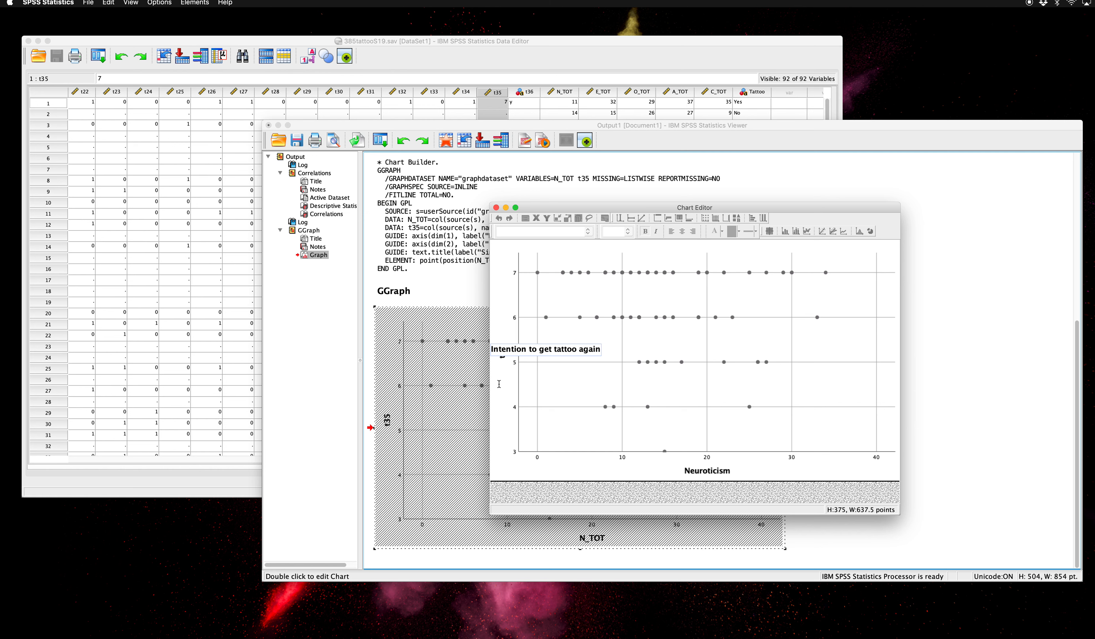
click(567, 383)
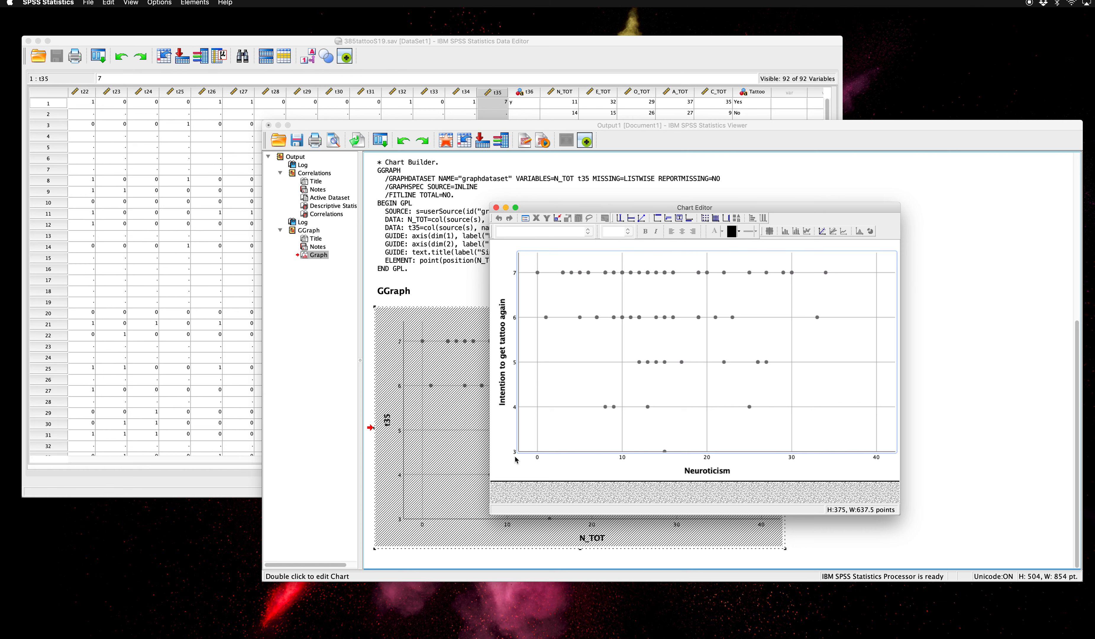
- Set the y-axis scale's custom minimum to 1, apply it, and close the Properties window
click(515, 409)
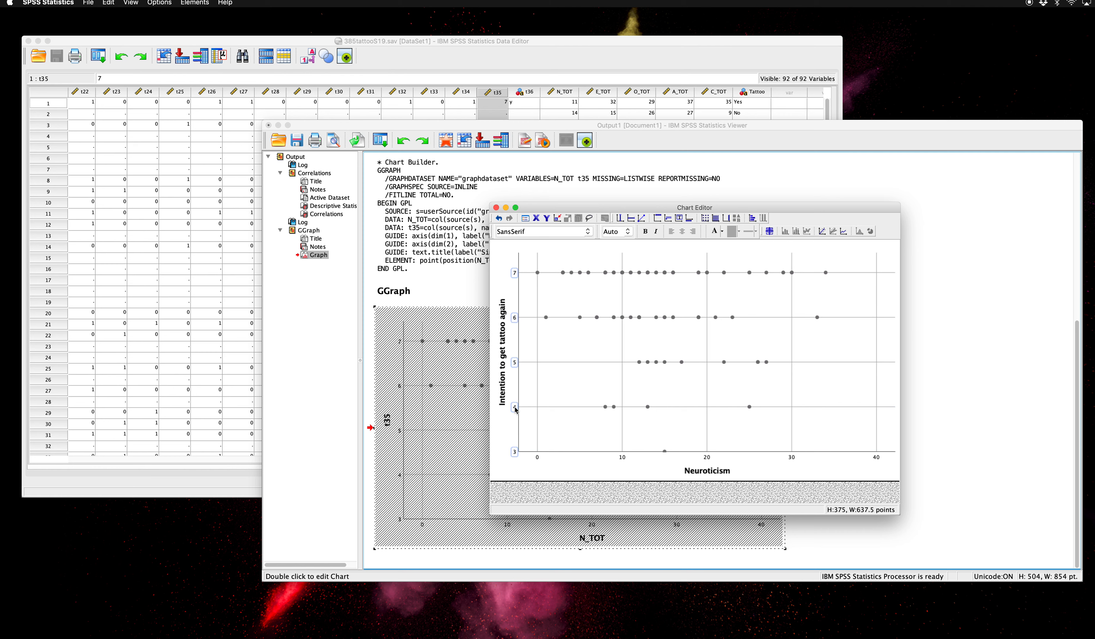
double_click(515, 410)
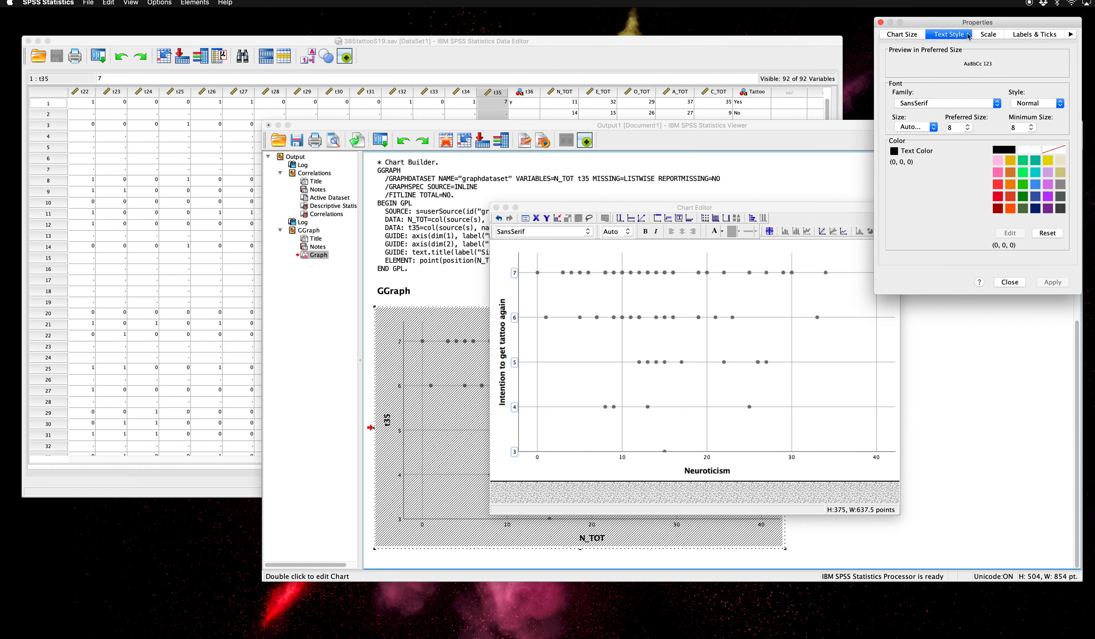
click(987, 34)
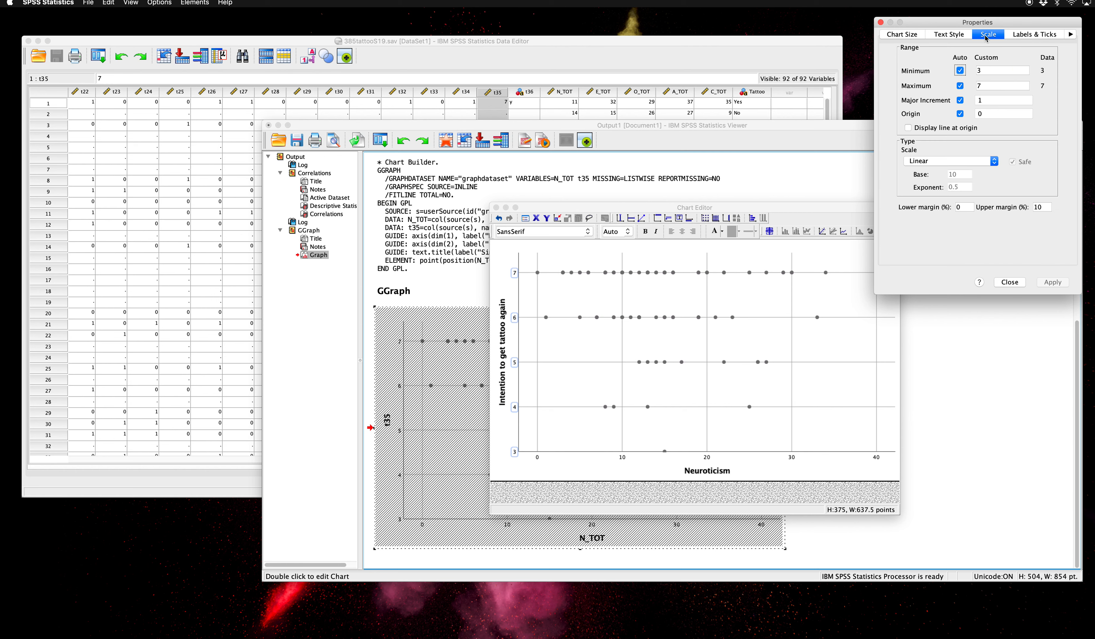
click(977, 71)
text(1)
click(1052, 283)
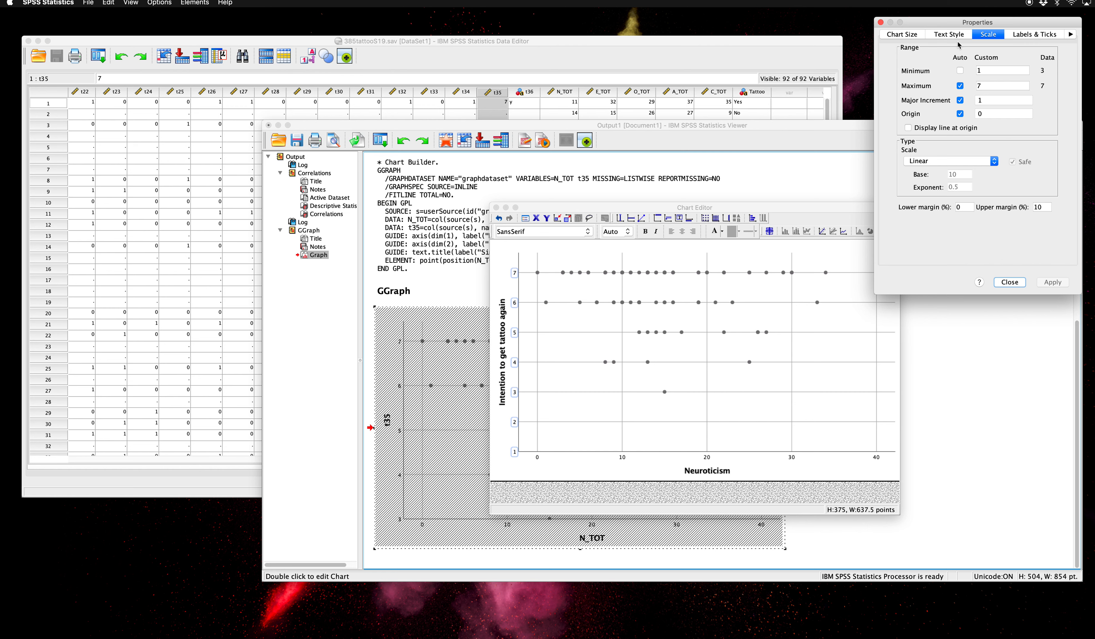
click(1010, 283)
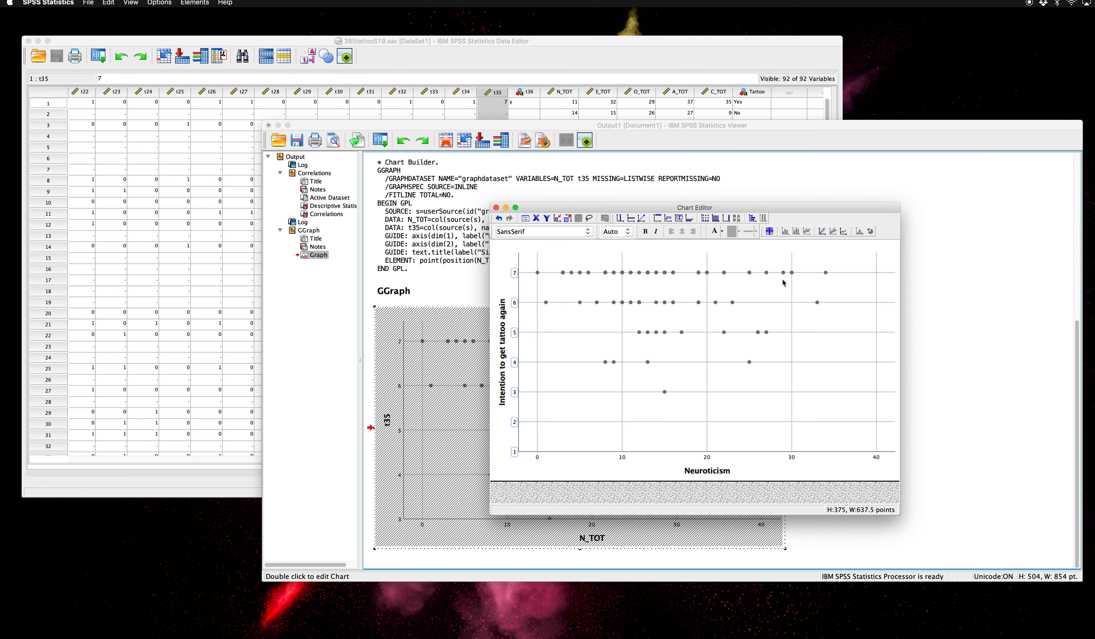
- Try to delete the vertical grid lines from the scatterplot
click(707, 264)
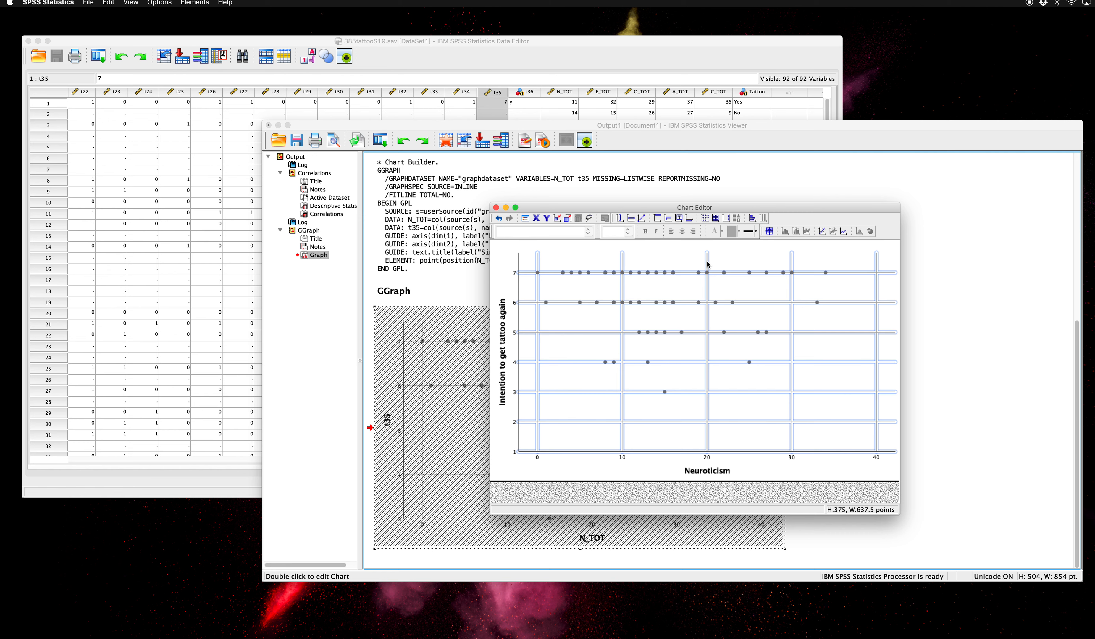
right_click(707, 264)
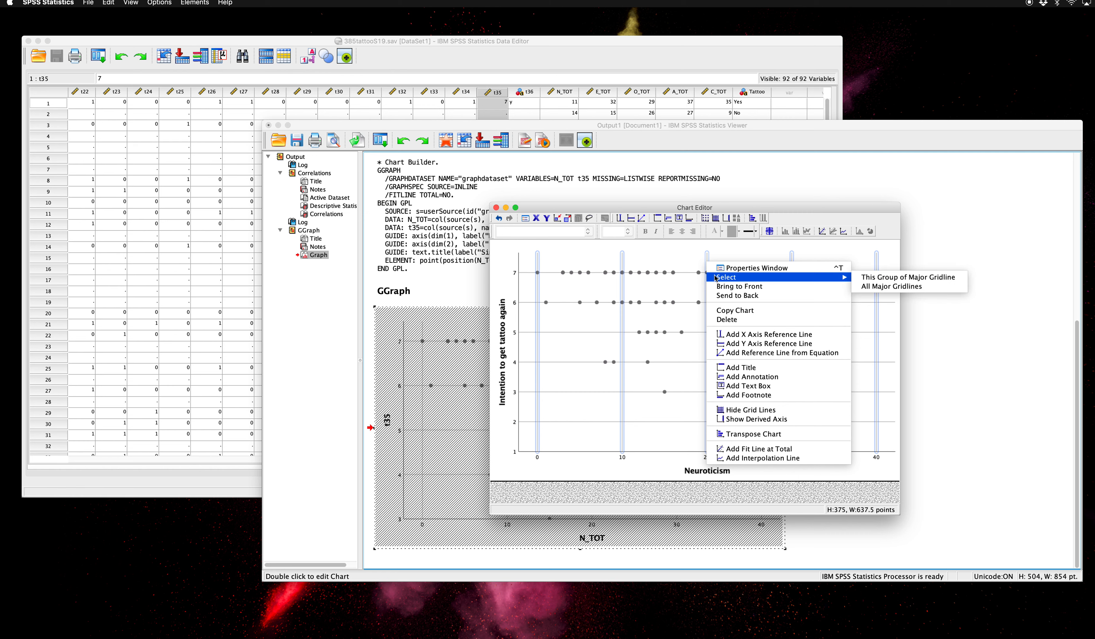
click(728, 320)
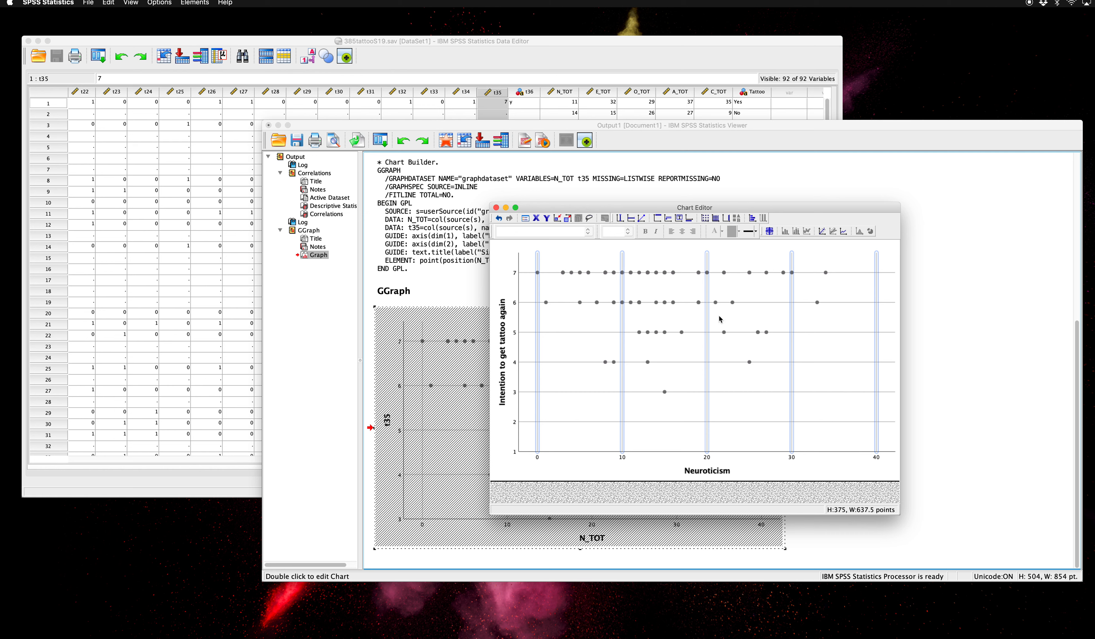
right_click(707, 291)
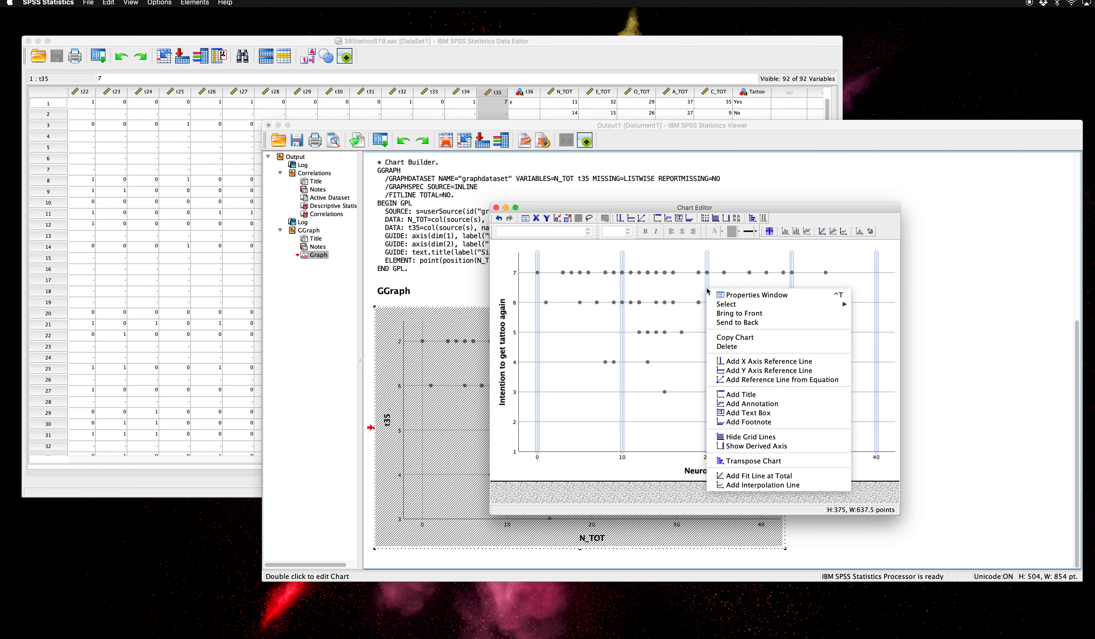
click(725, 346)
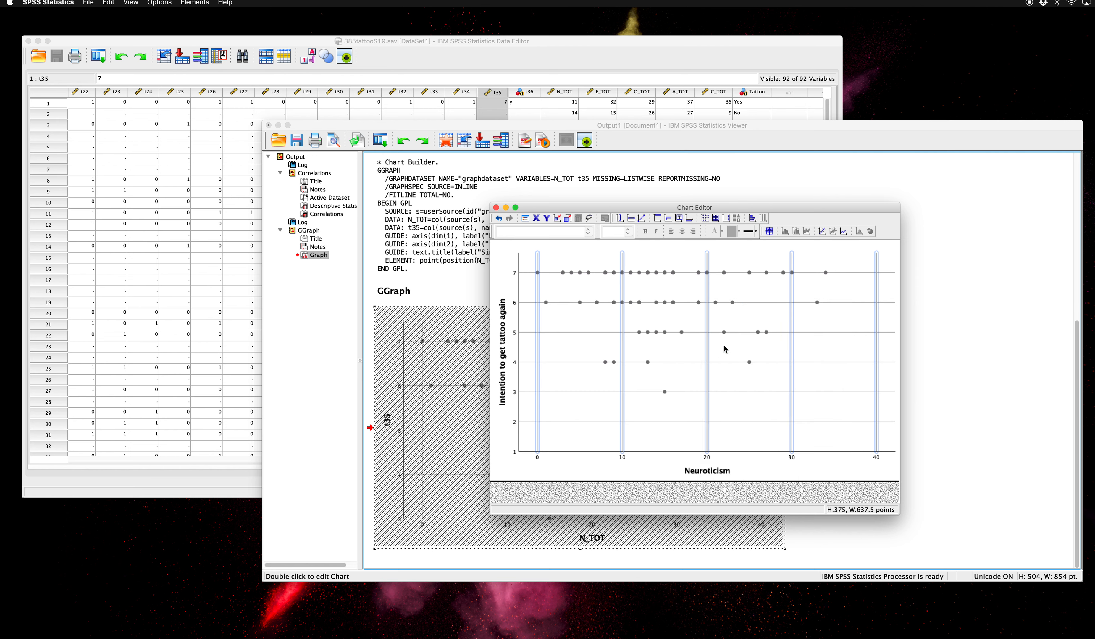
- Hide the scatterplot's vertical and horizontal grid lines, and close the Chart Editor
right_click(707, 292)
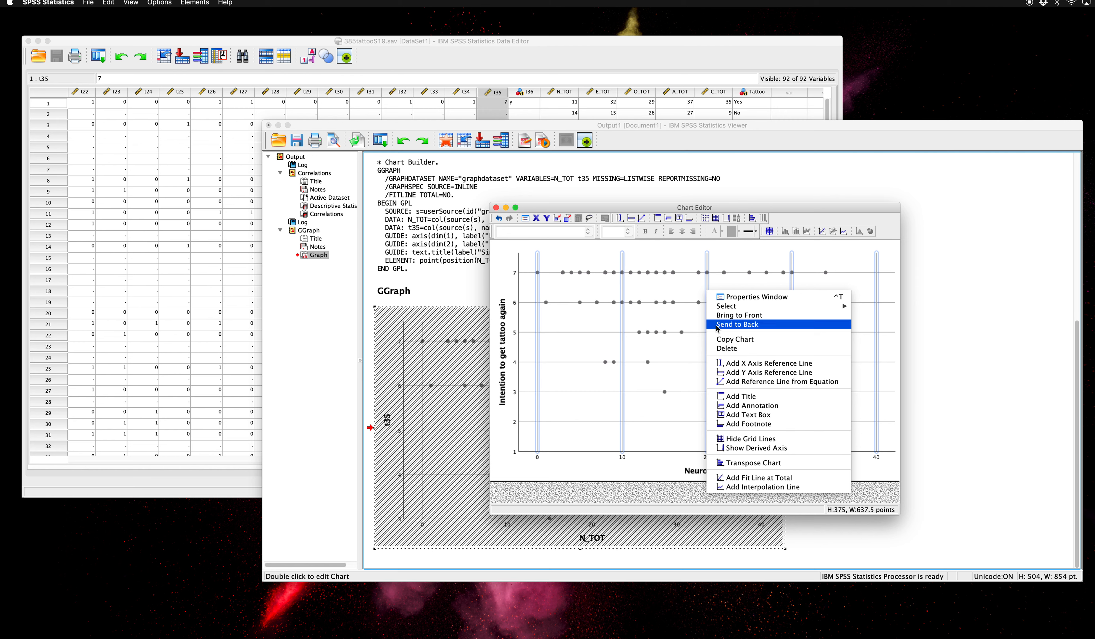
click(745, 439)
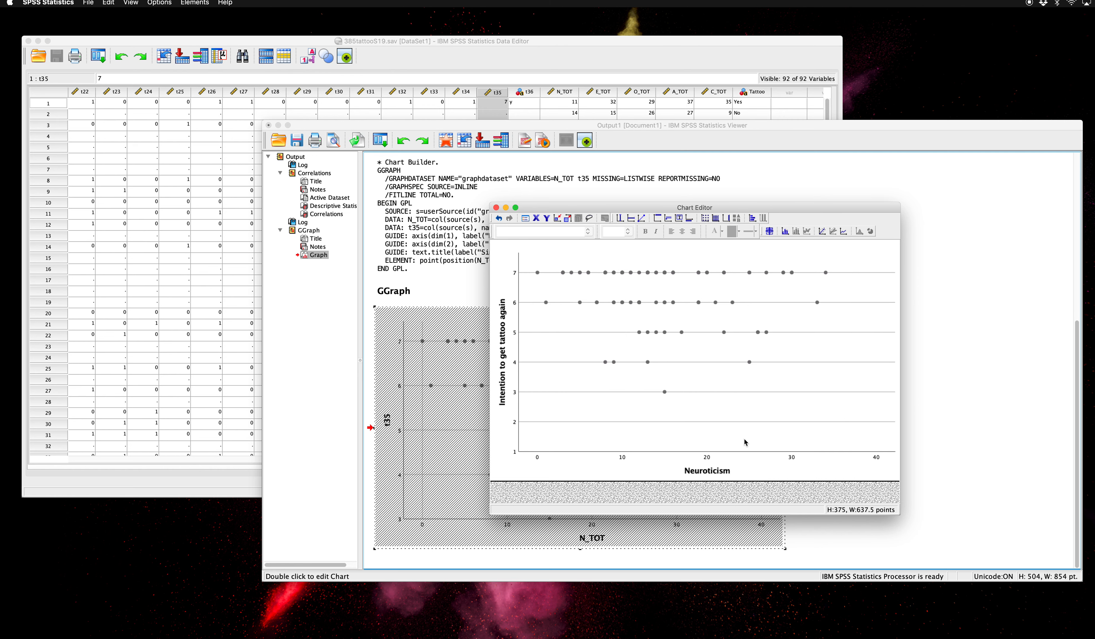
click(790, 362)
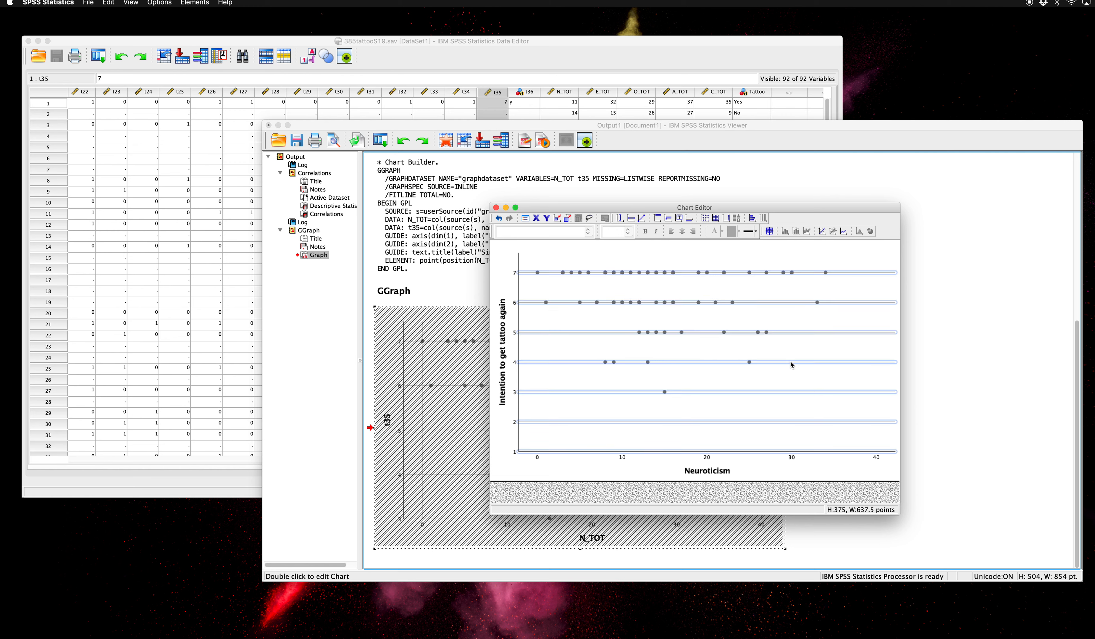
right_click(792, 365)
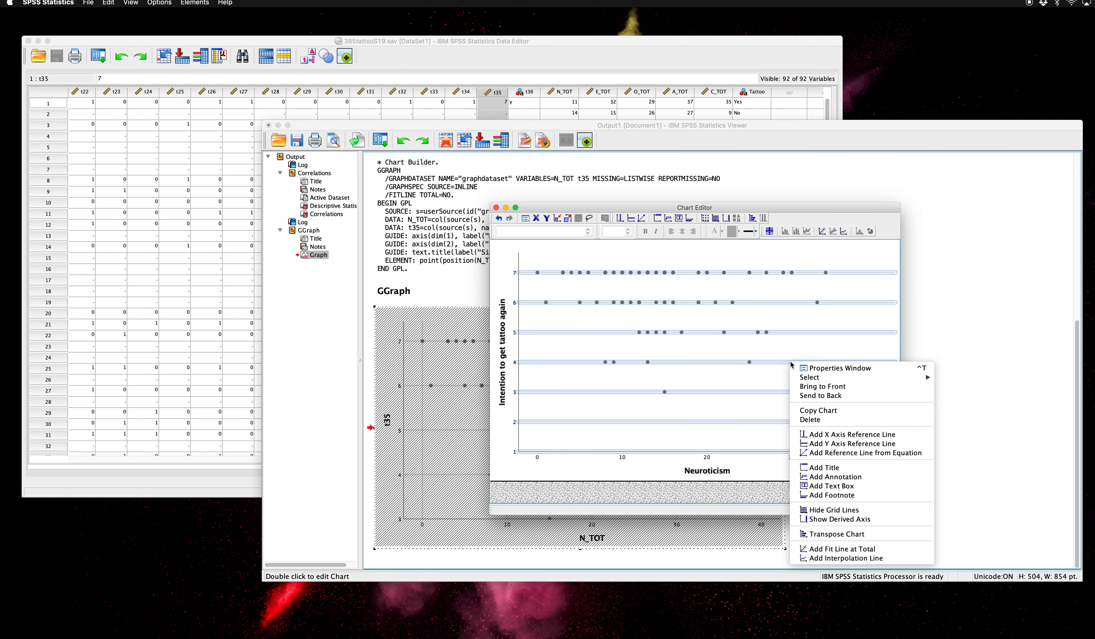
click(822, 510)
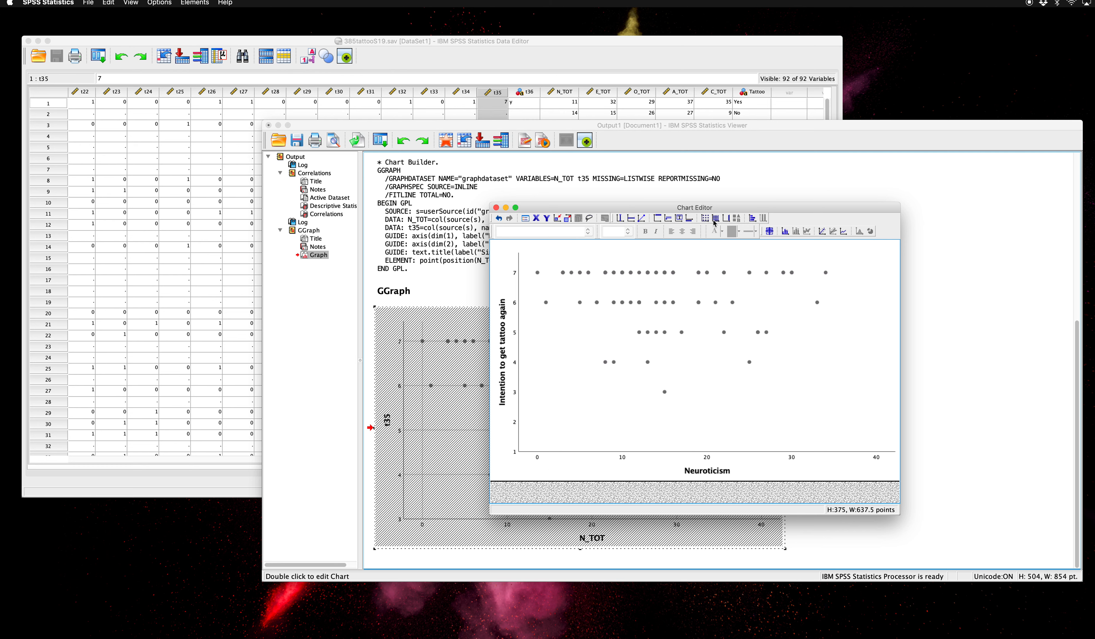
click(496, 208)
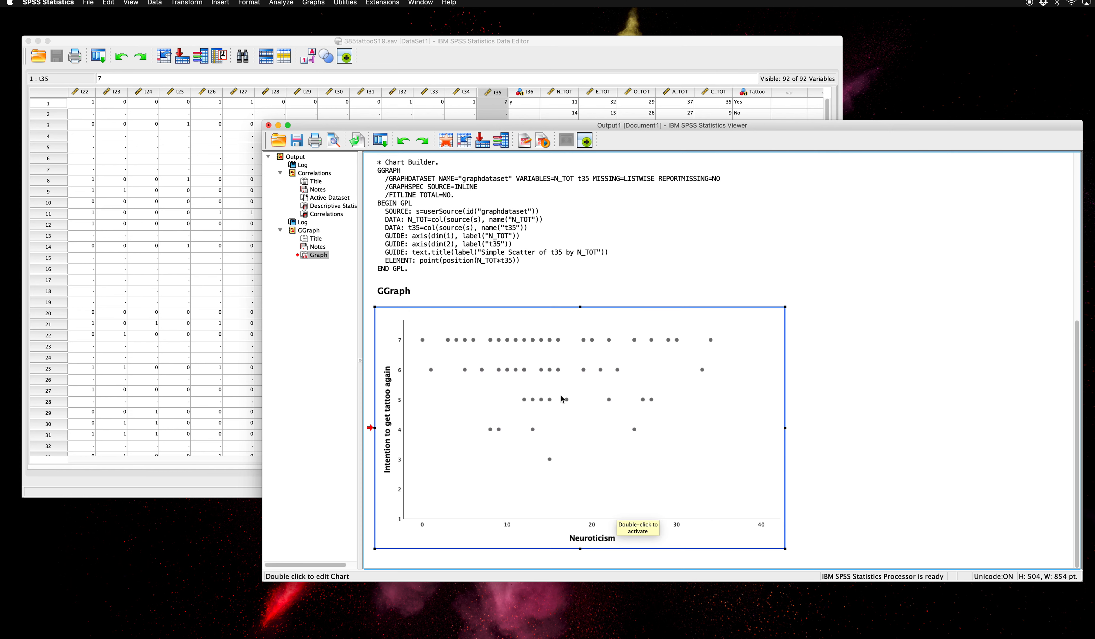
- Review the Correlations table for N_TOT and t35 alongside the edited scatterplot in the output
scroll(561, 399, up, 10)
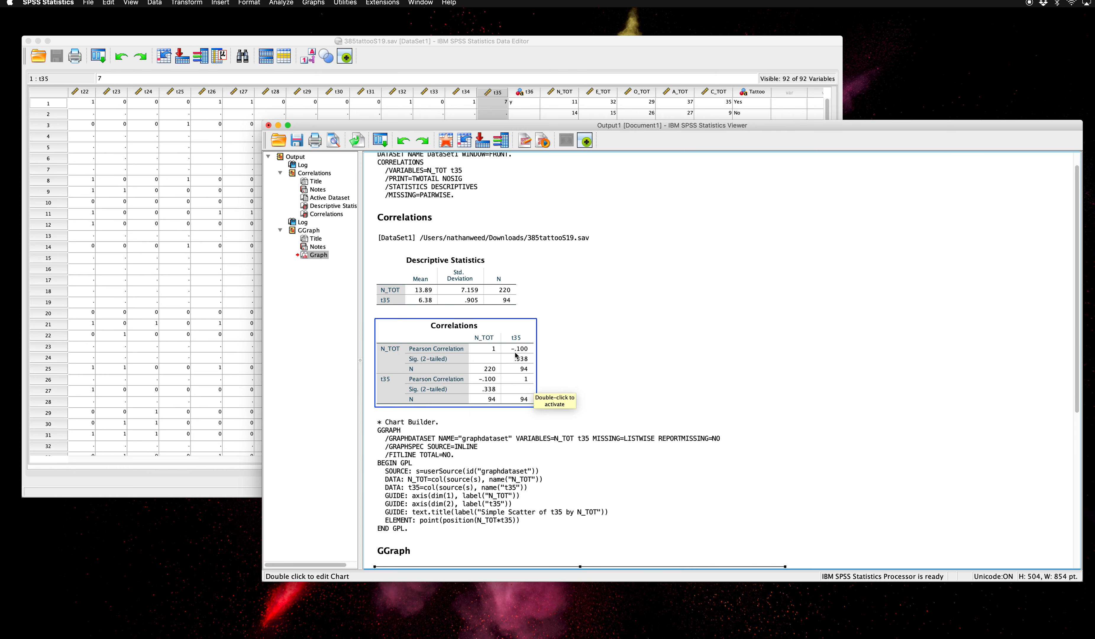
scroll(544, 385, down, 8)
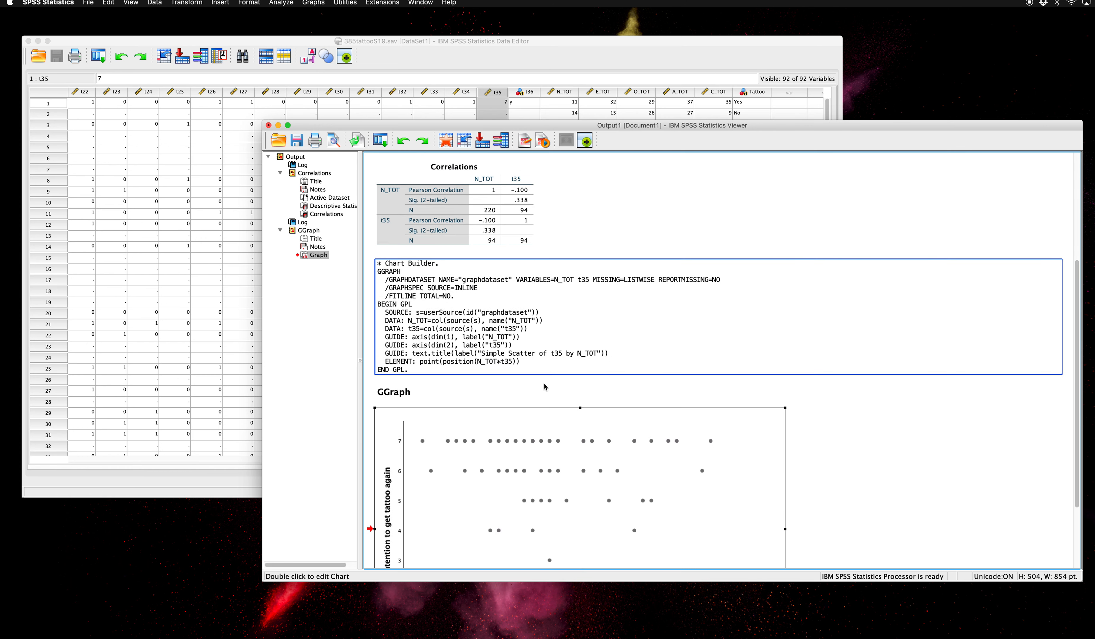
scroll(629, 442, down, 3)
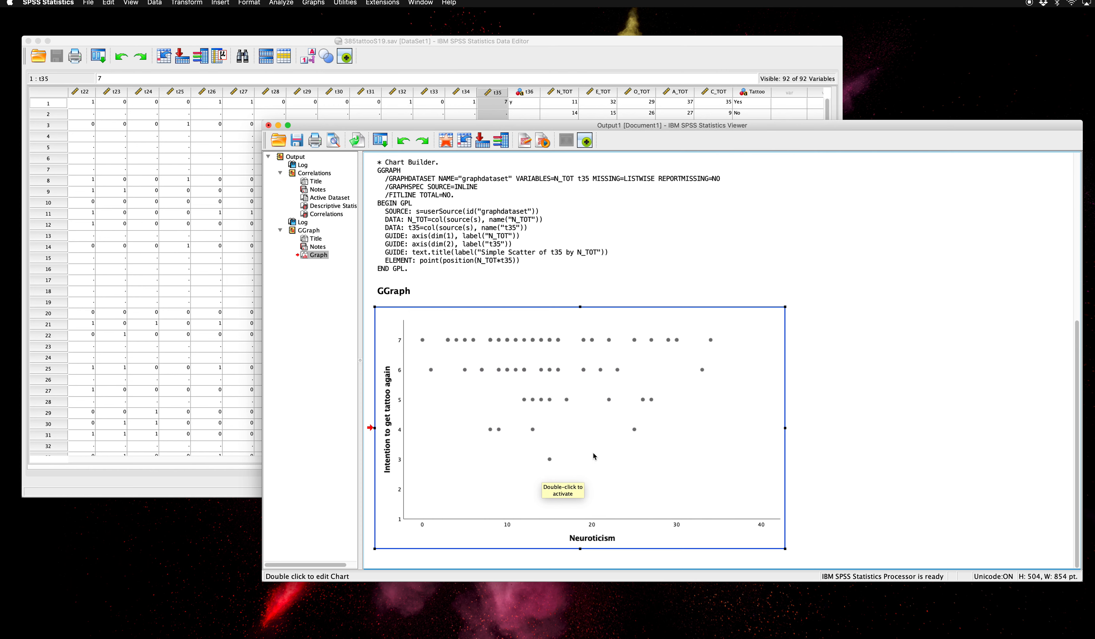
scroll(593, 455, up, 6)
scroll(593, 455, up, 6)
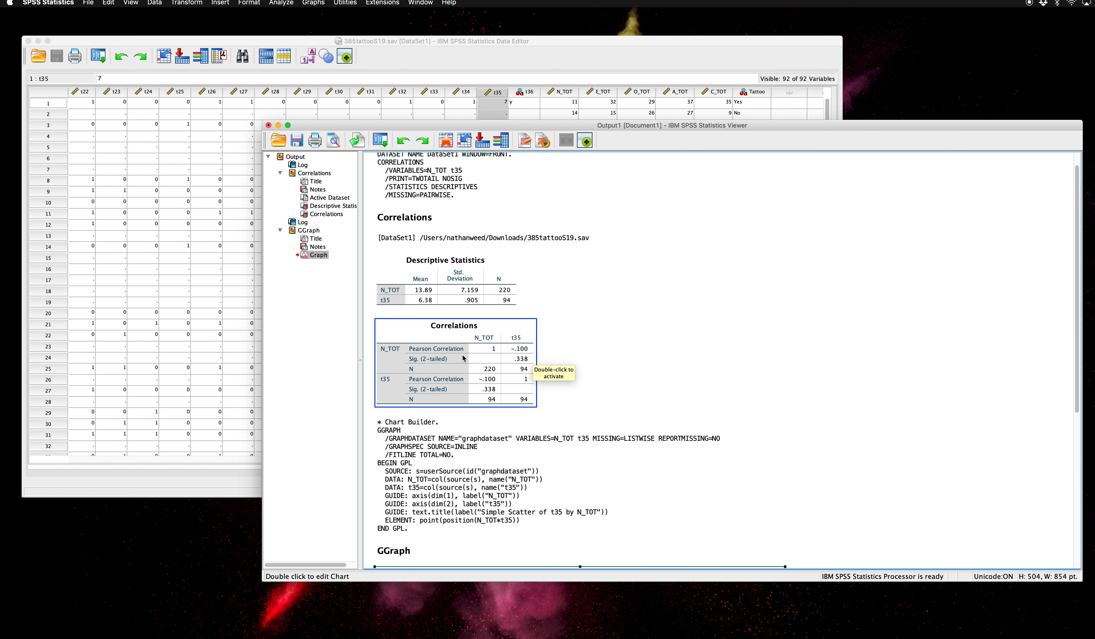
right_click(762, 637)
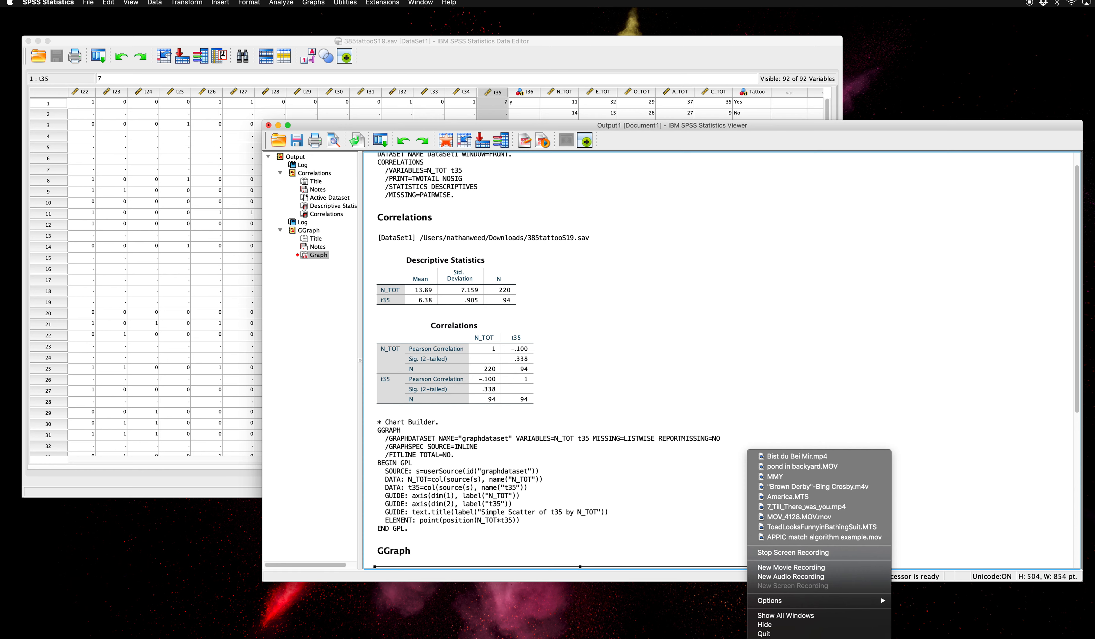